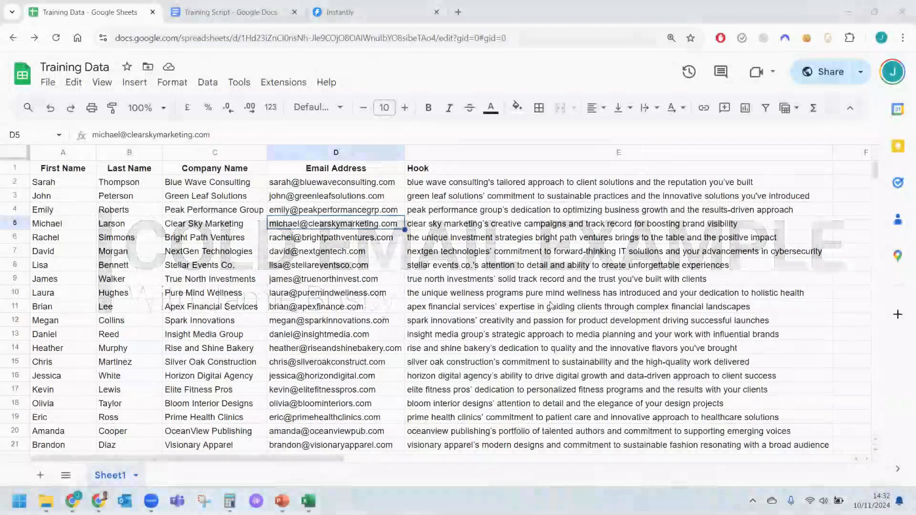
Review the lead columns in the Training Data sheet and the email templates in the Training Script document.
left_click(84, 195)
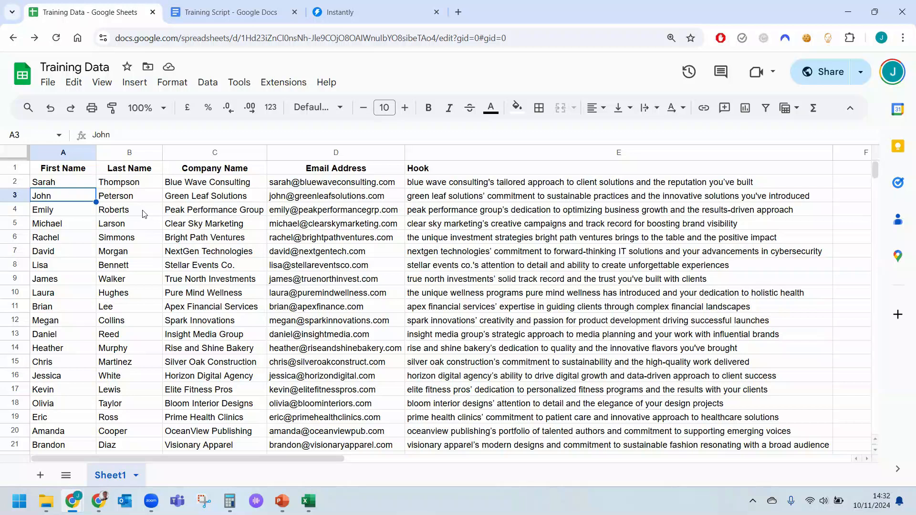
left_click(218, 210)
left_click(316, 198)
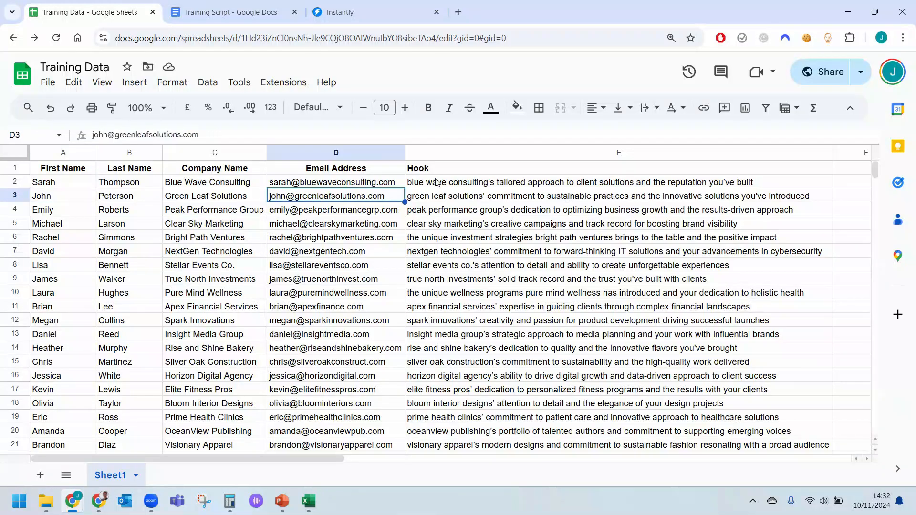
left_click(455, 222)
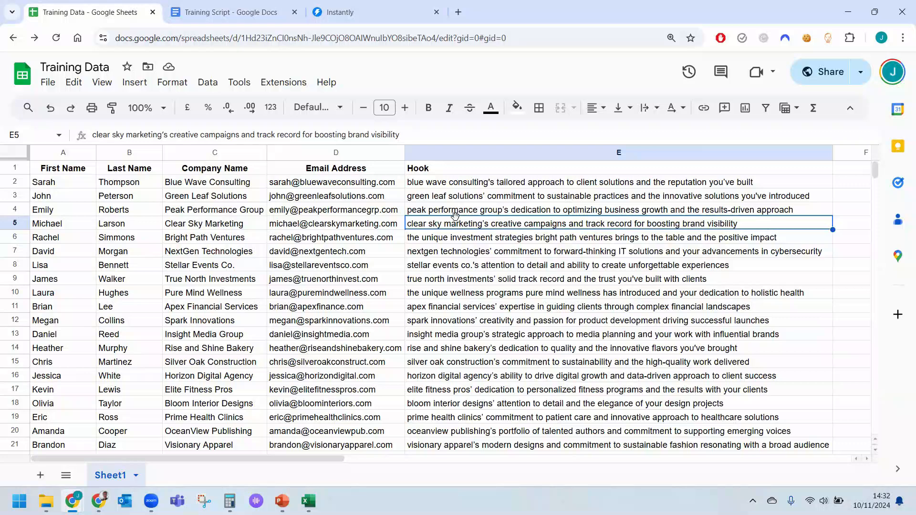
left_click(249, 18)
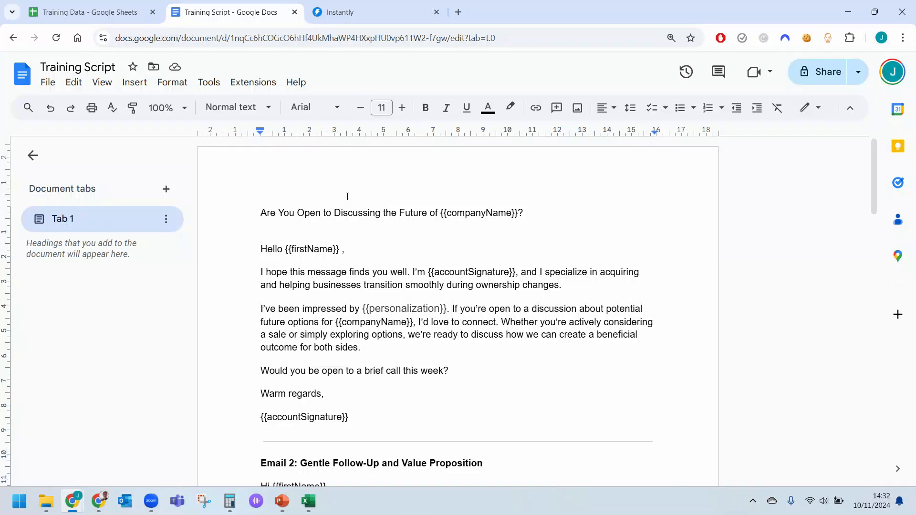
scroll(354, 224, "down", 15)
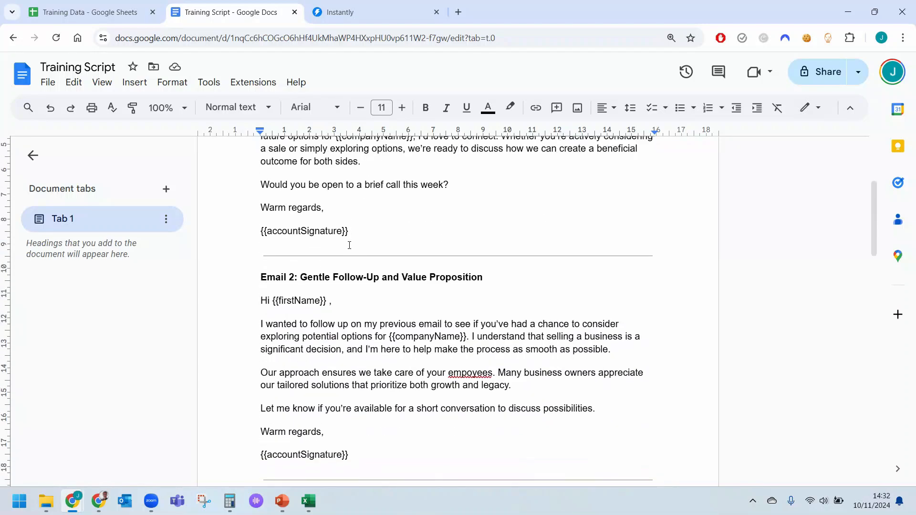
scroll(349, 245, "down", 10)
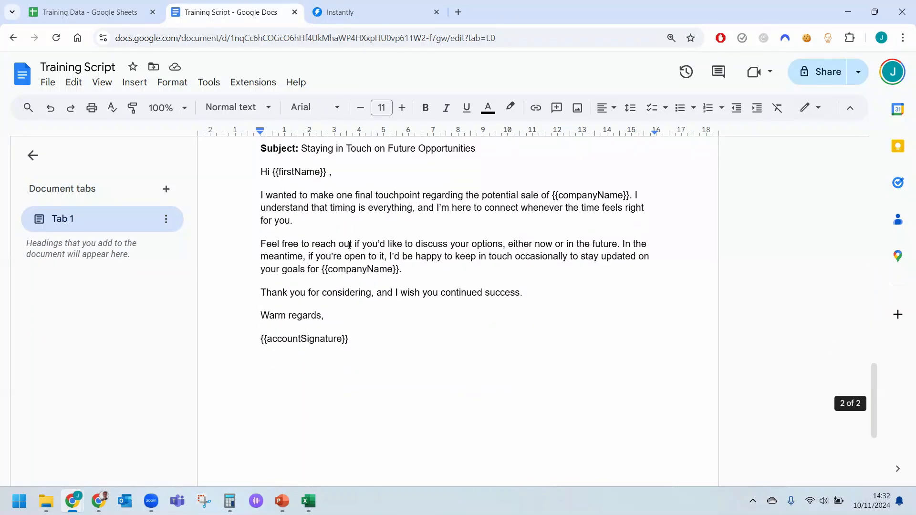
Switch to Instantly and create a new campaign named My Campaign.
left_click(350, 13)
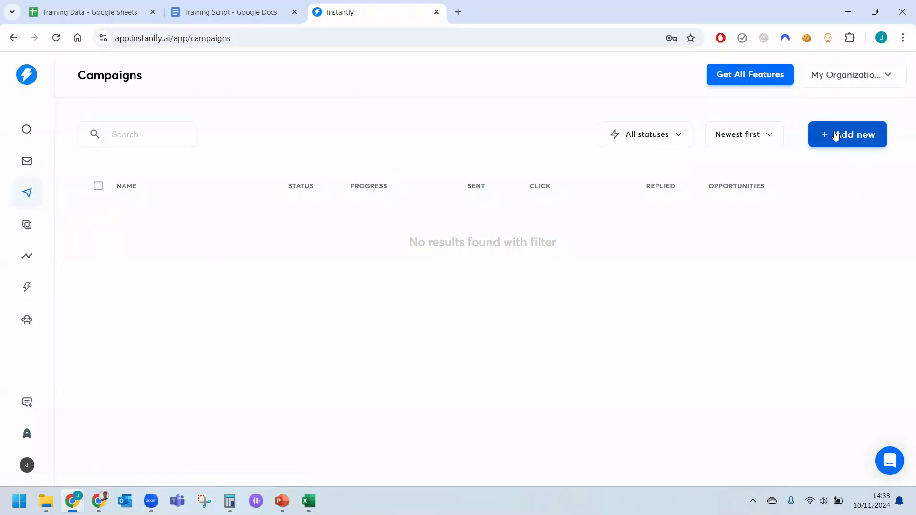
left_click(835, 135)
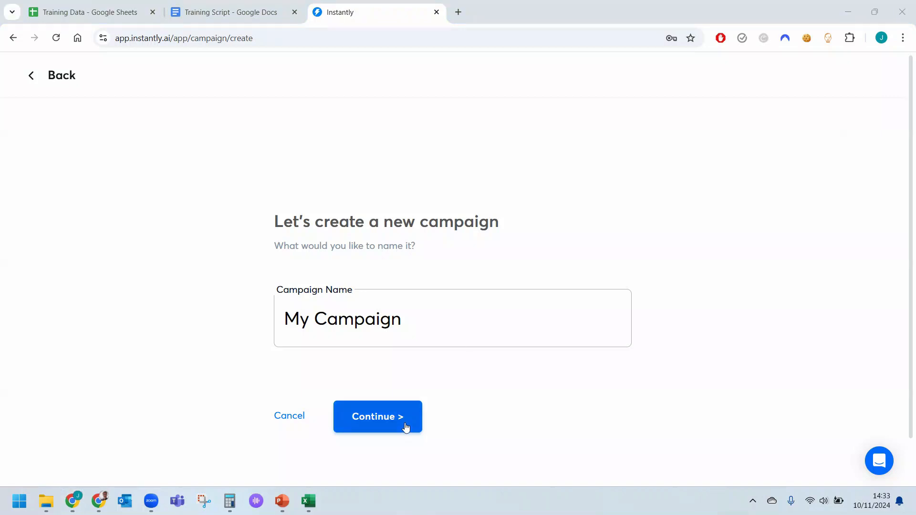
left_click(384, 417)
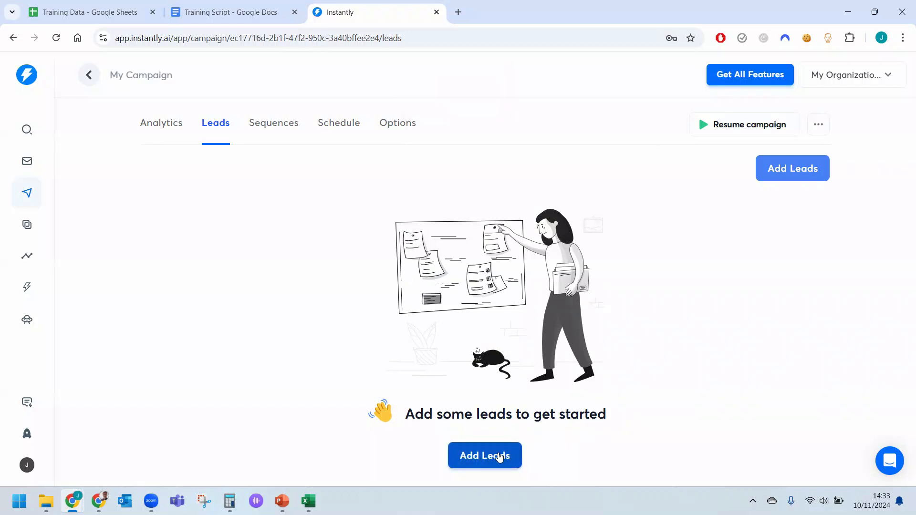
Import leads into the campaign from Google Sheets using the copied sharing link of the Training Data sheet.
left_click(498, 457)
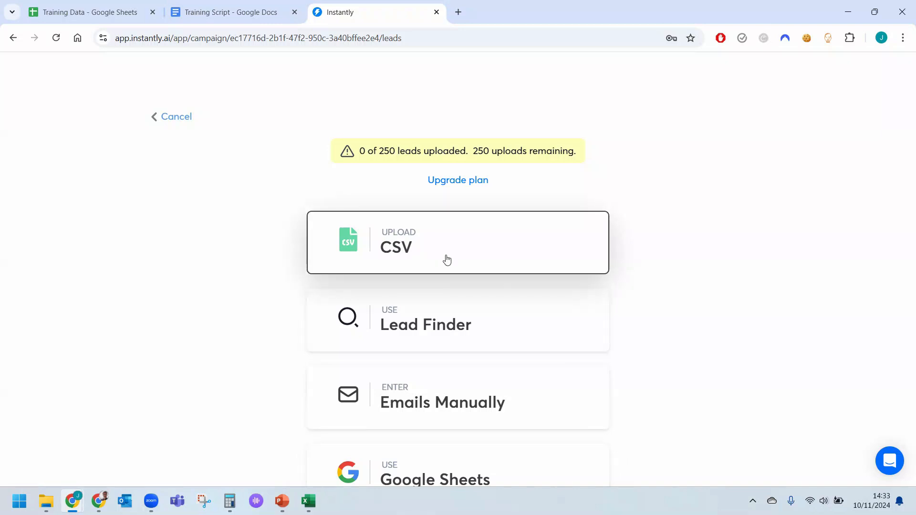
scroll(456, 310, "down", 2)
left_click(440, 422)
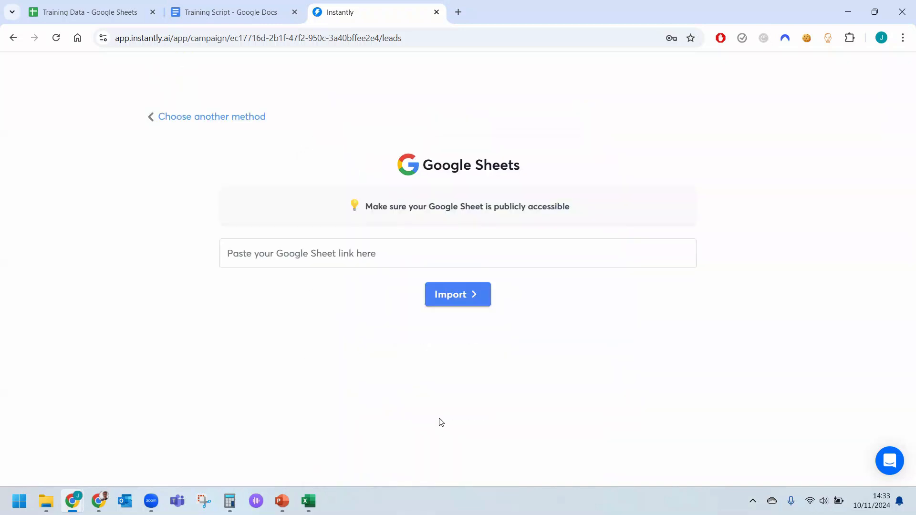
left_click(357, 251)
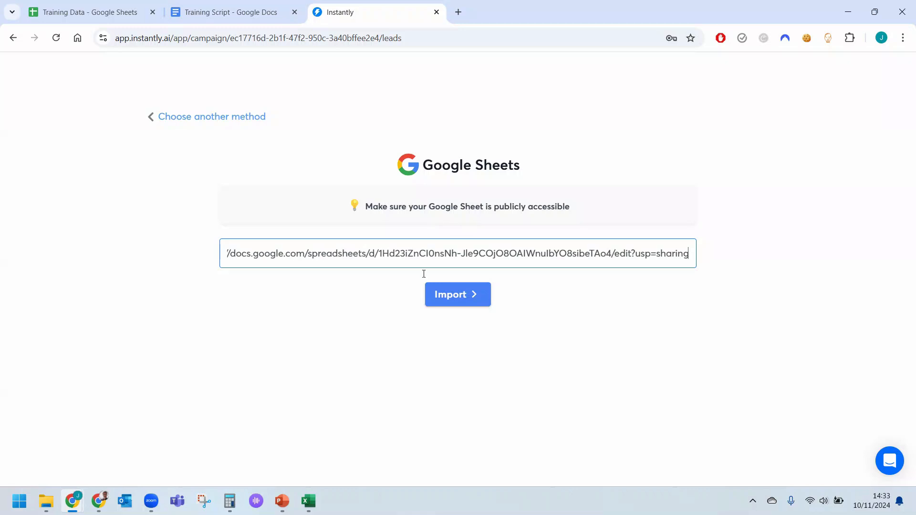
left_click(465, 297)
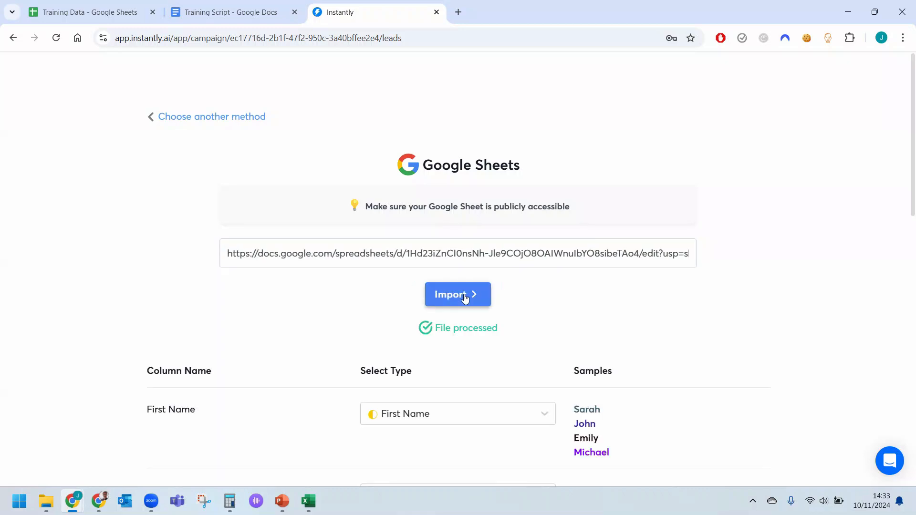
Map the imported Hook column to the Personalization type.
scroll(454, 319, "down", 3)
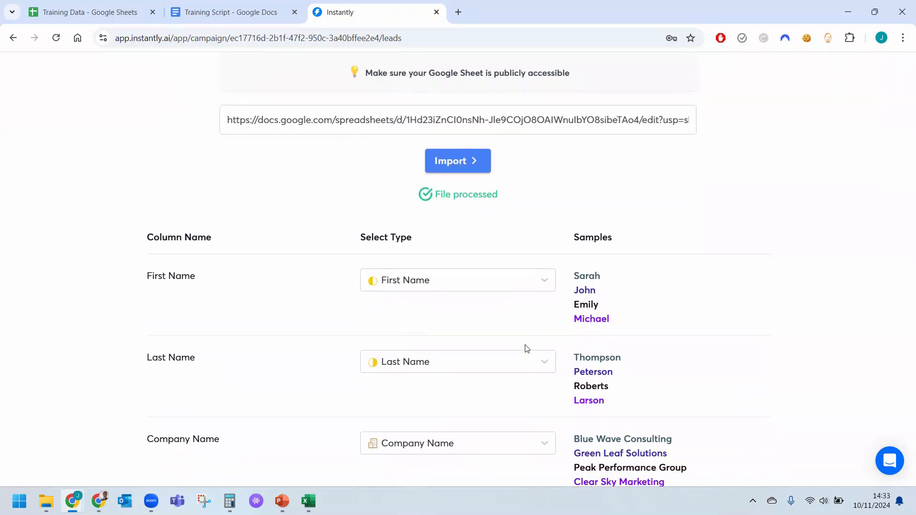
scroll(525, 348, "down", 2)
scroll(468, 359, "down", 2)
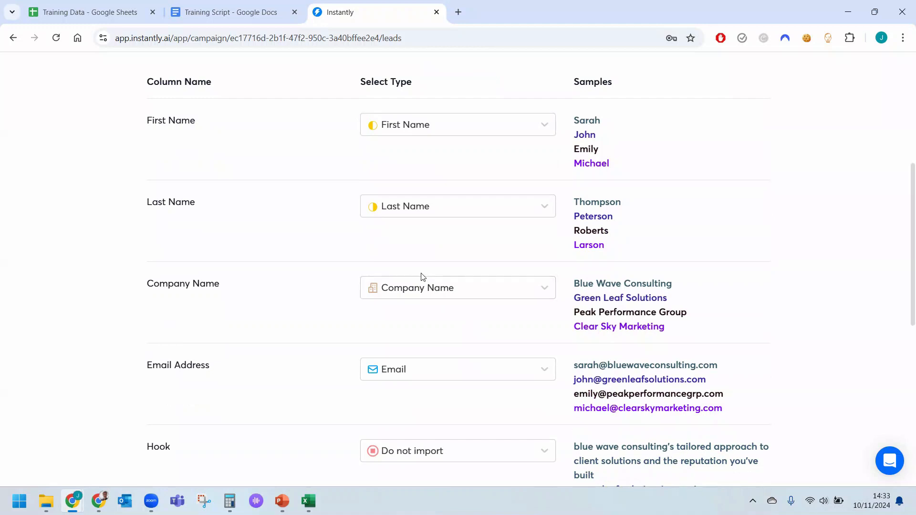
scroll(509, 305, "down", 2)
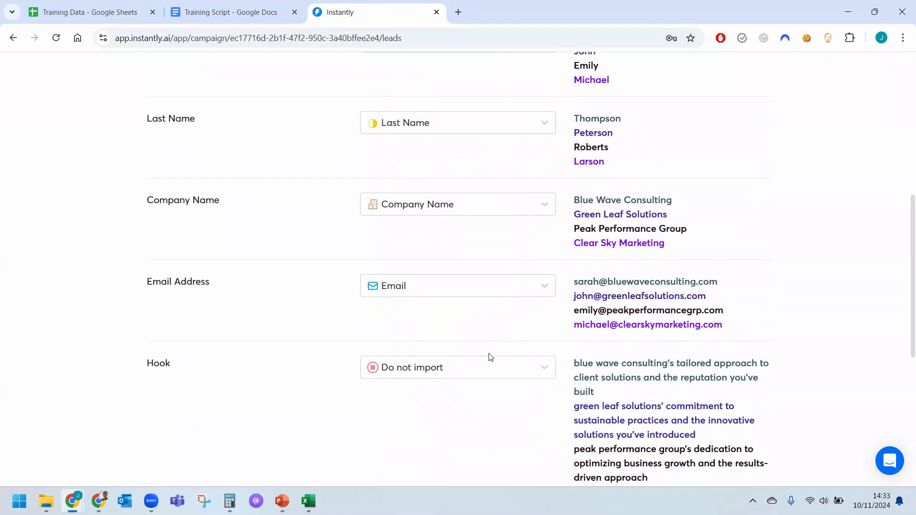
left_click(495, 368)
left_click(450, 371)
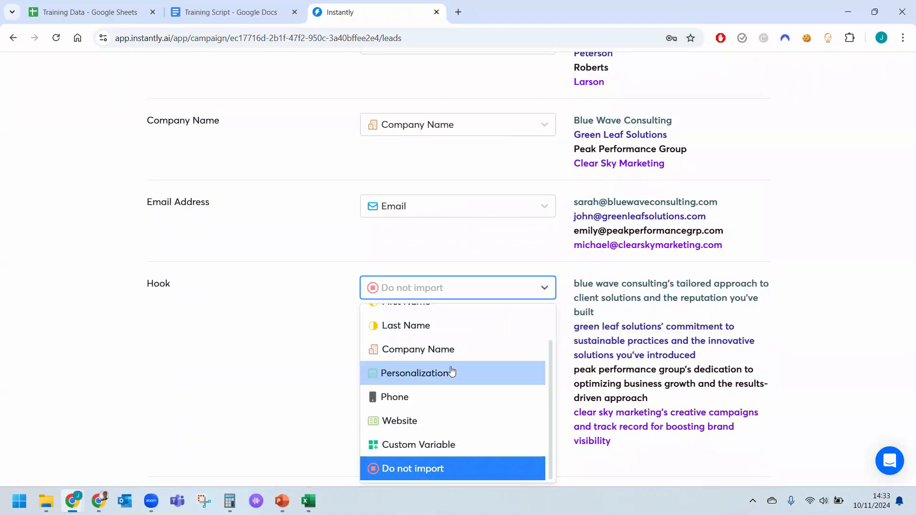
Upload all the detected leads to the campaign with the duplicate checks left on.
scroll(416, 380, "down", 5)
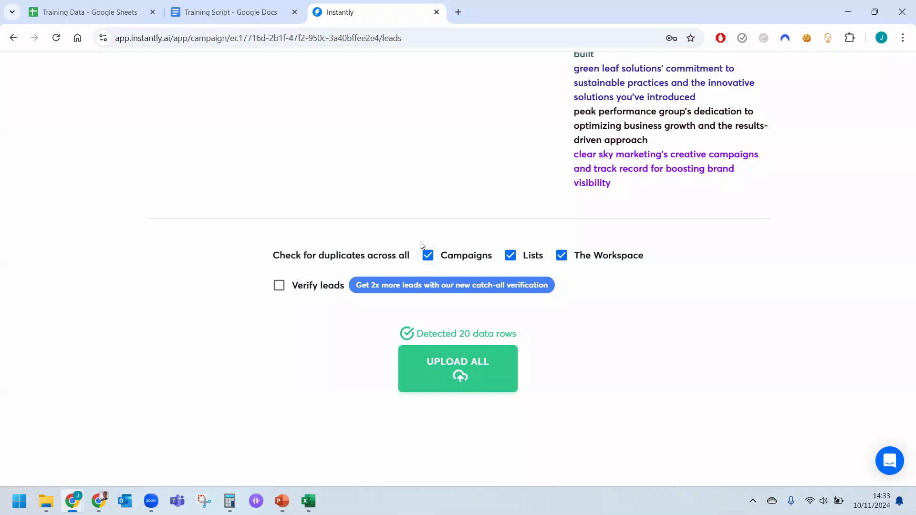
left_click(458, 367)
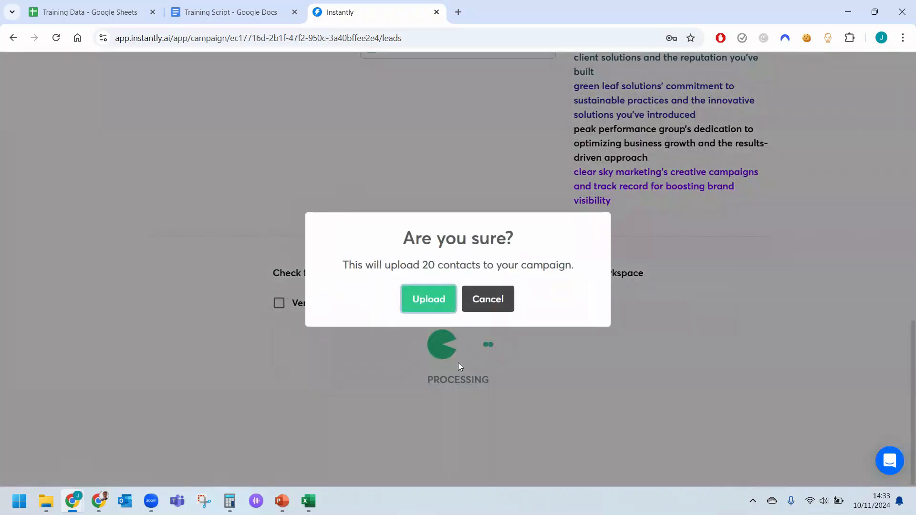
left_click(428, 301)
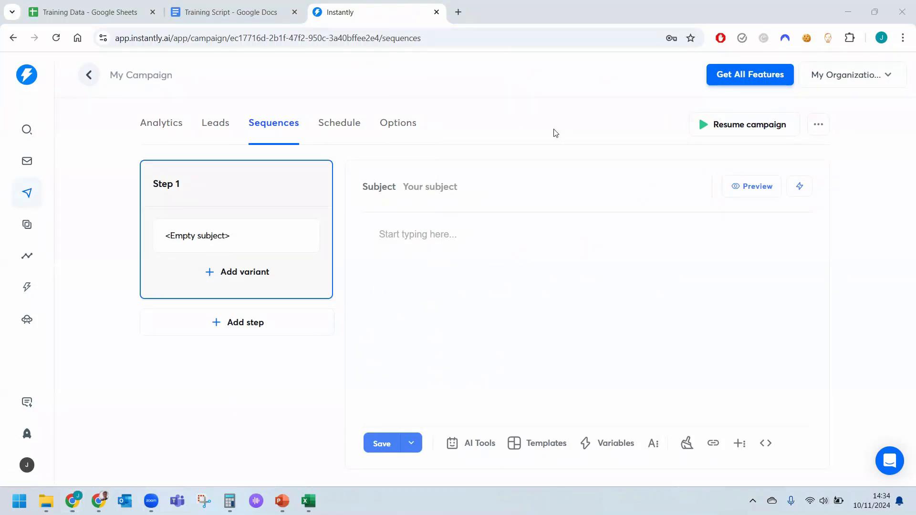
Copy the subject line "Are You Open to Discussing the Future of {{companyName}}?" from the Training Script document into Step 1's subject.
left_click(223, 12)
scroll(364, 240, "up", 15)
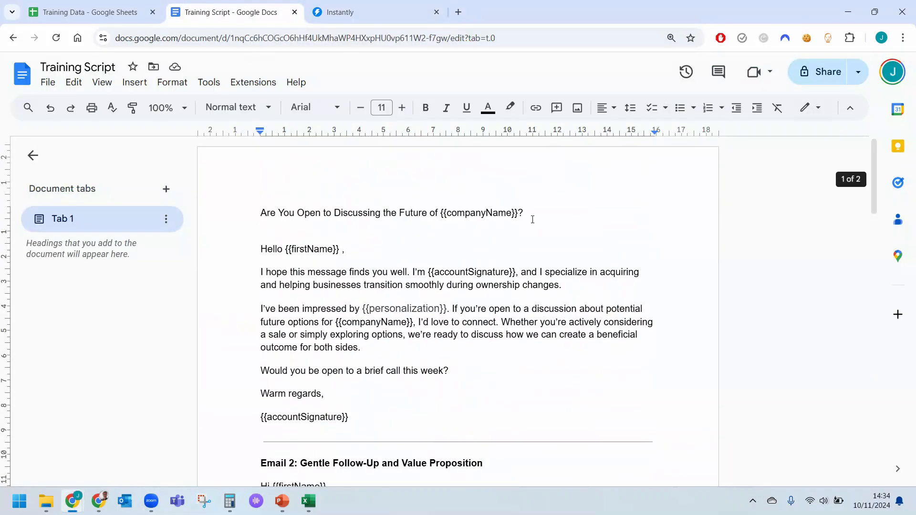
left_click_drag(532, 220, 260, 213)
key("ctrl+c")
left_click(384, 11)
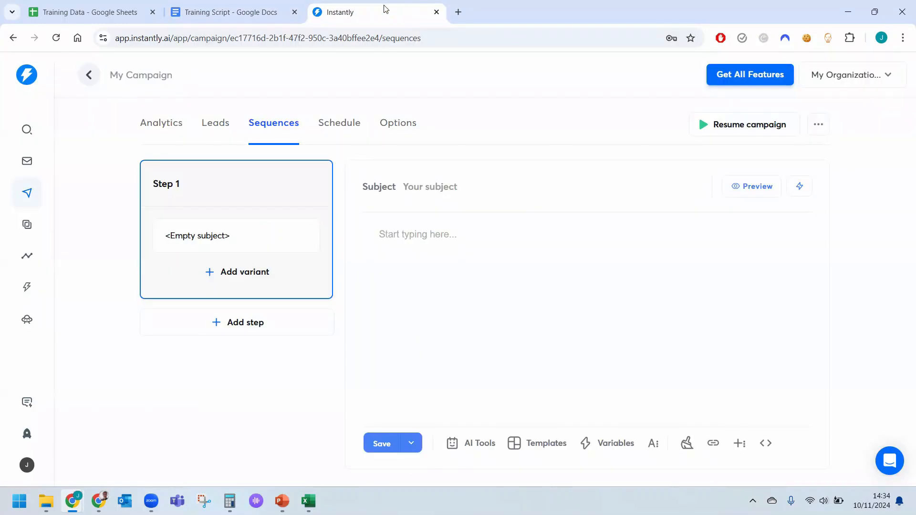
left_click(450, 187)
key("ctrl+v")
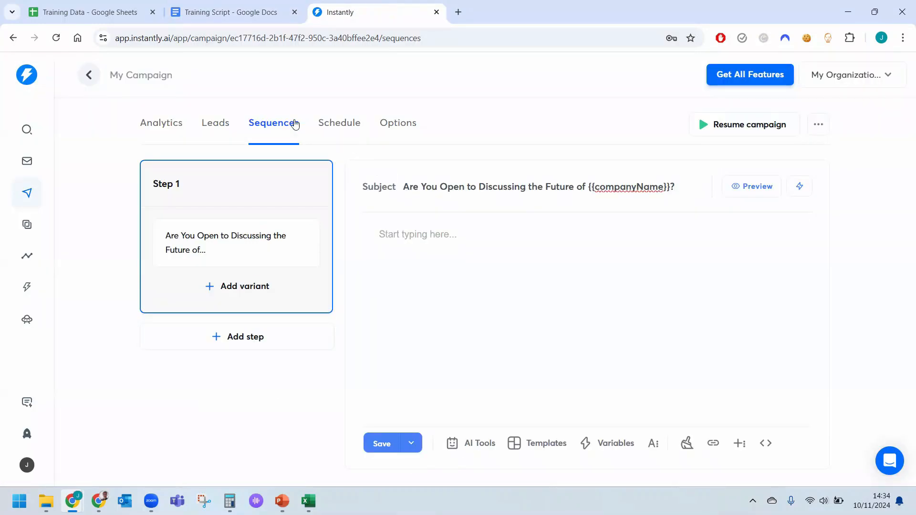
Copy the first email's text from the Training Script document, greeting through {{accountSignature}}, into Step 1's message body.
left_click(227, 14)
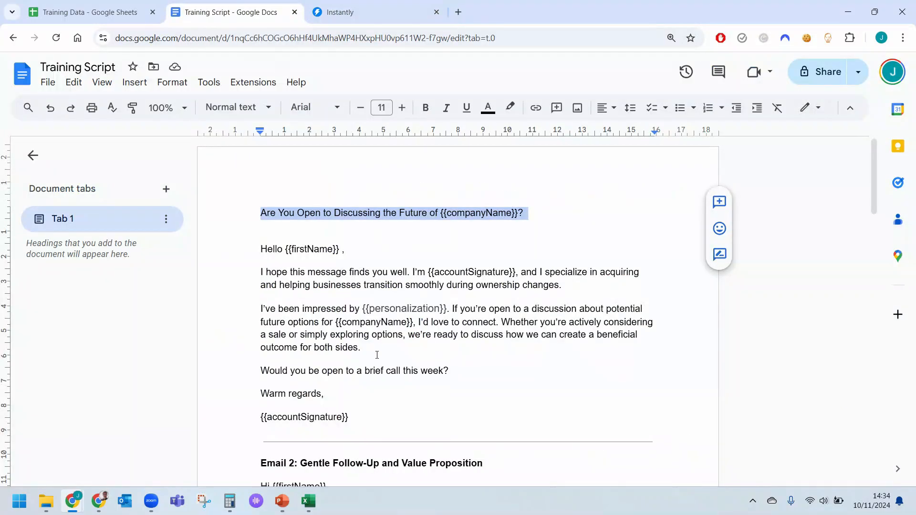
left_click_drag(354, 414, 254, 261)
key("ctrl+c")
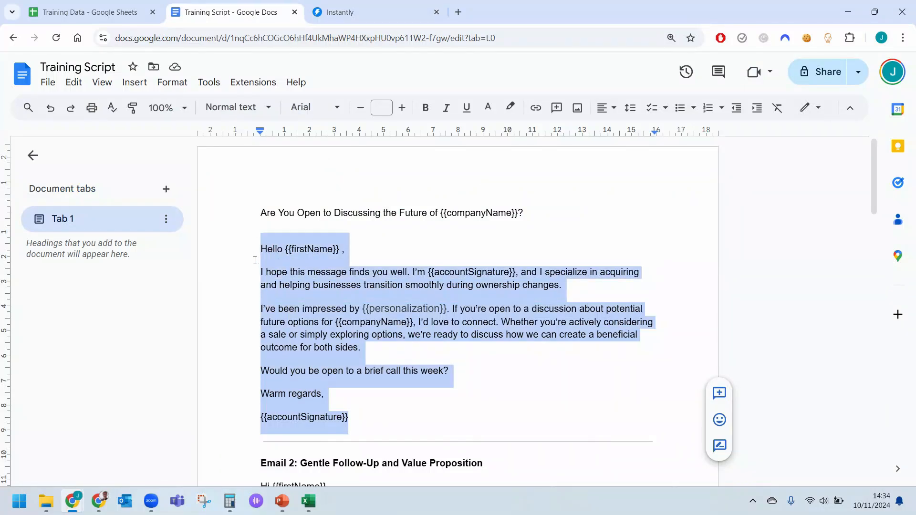
left_click(394, 13)
left_click(442, 302)
key("ctrl+v")
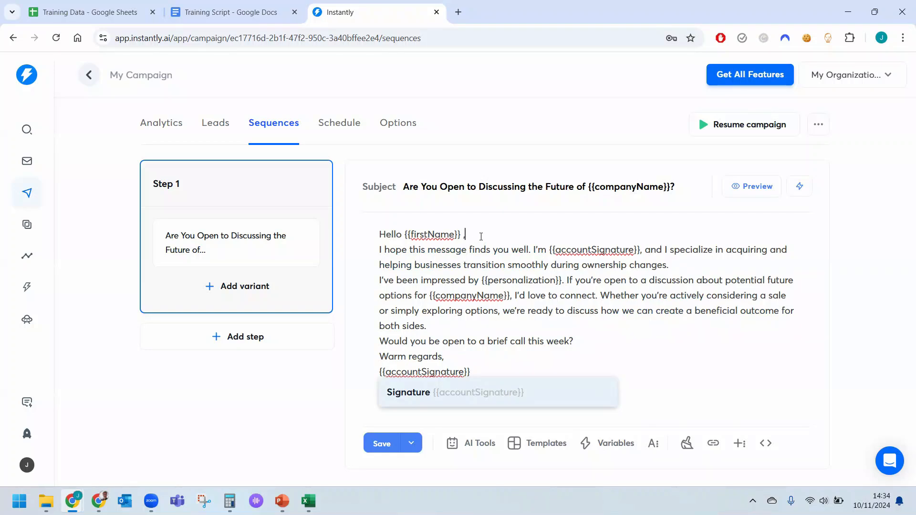
Remove the comma after {{firstName}} in the greeting and separate the email's paragraphs and sign-off with blank lines.
left_click(481, 237)
key("BackSpace")
key("Return")
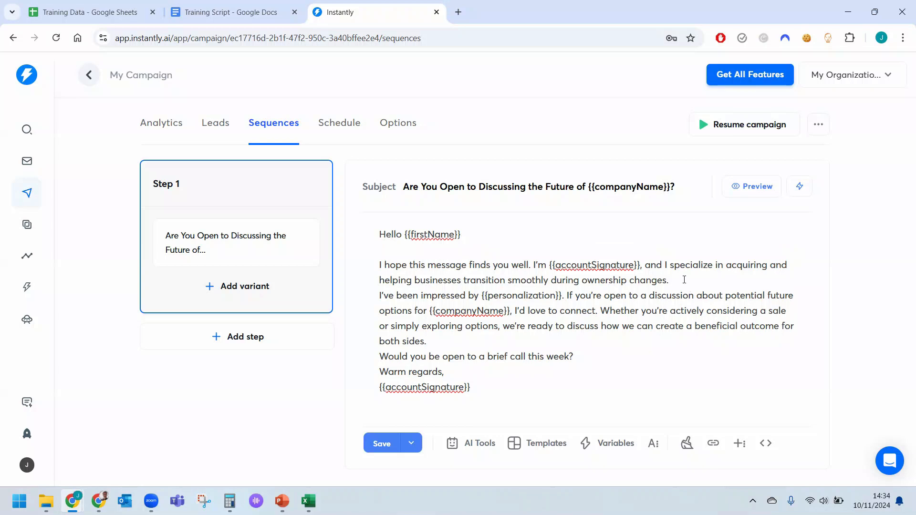
key("Return")
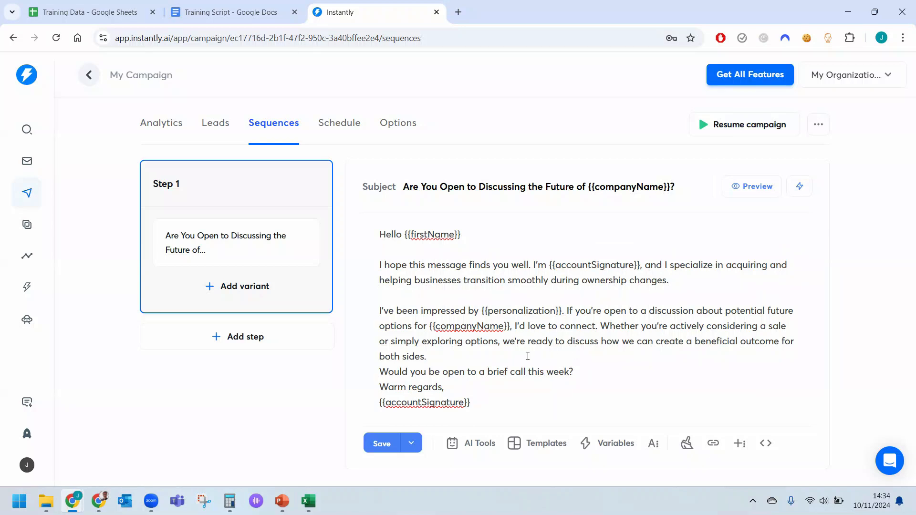
left_click(527, 356)
key("Return")
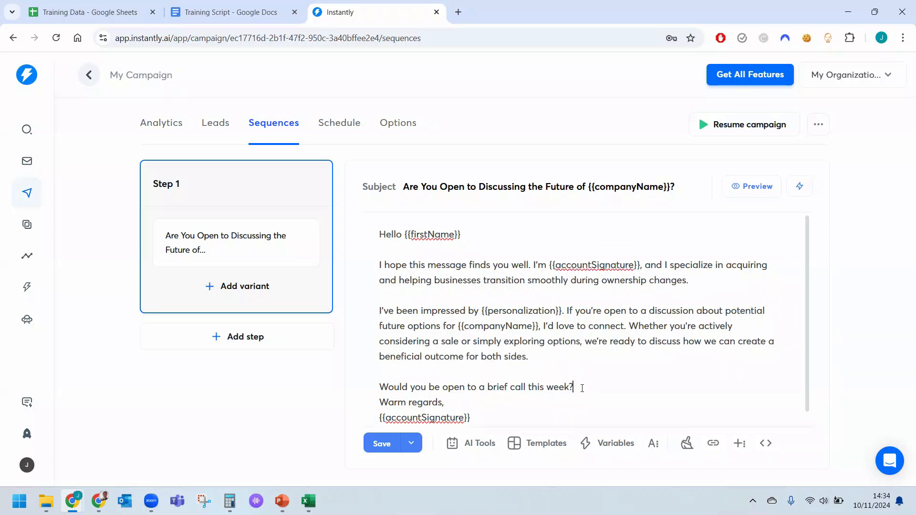
key("Return")
scroll(582, 388, "down", 1)
left_click(491, 391)
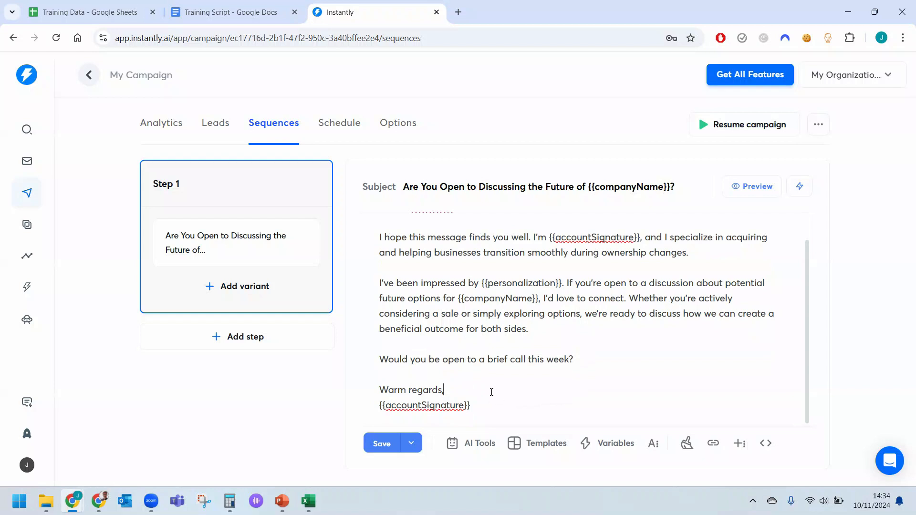
key("Return")
Preview the Step 1 email and check how its variables are filled in from the greeting to the sign-off.
scroll(491, 391, "up", 1)
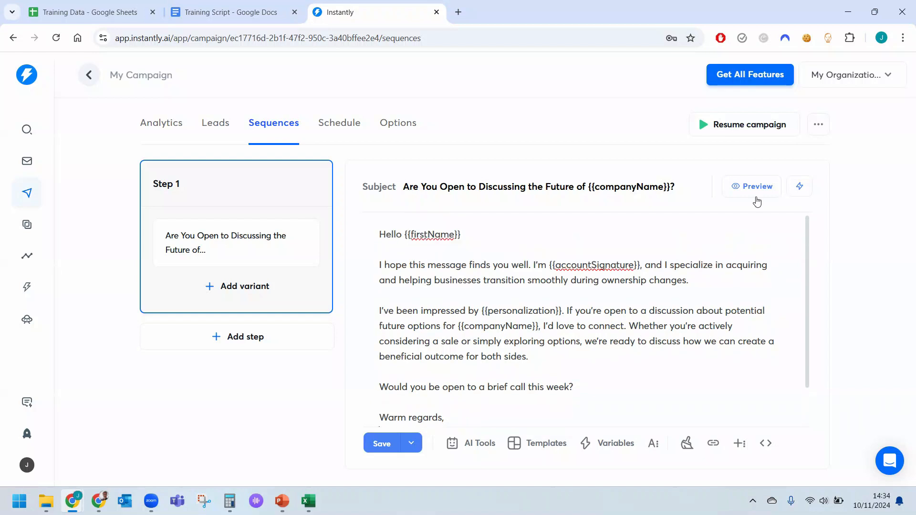
left_click(757, 195)
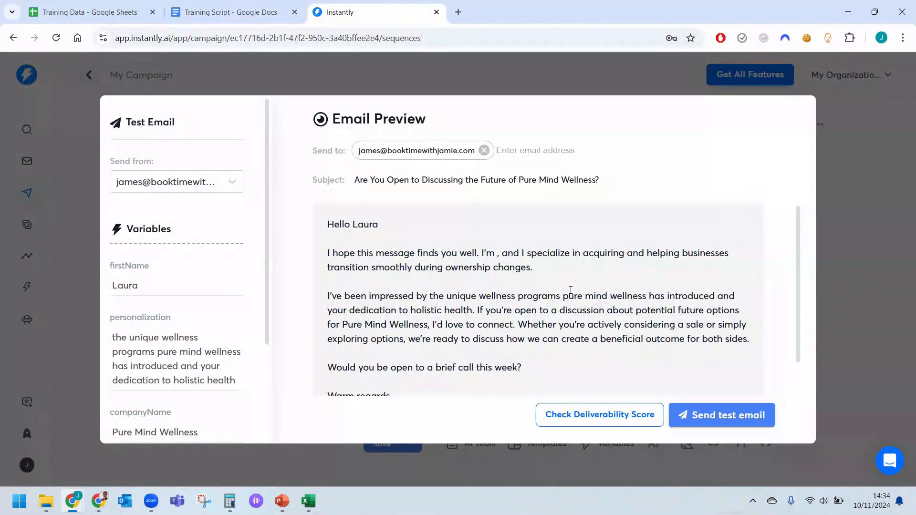
scroll(570, 289, "down", 1)
scroll(570, 289, "up", 2)
scroll(455, 260, "down", 1)
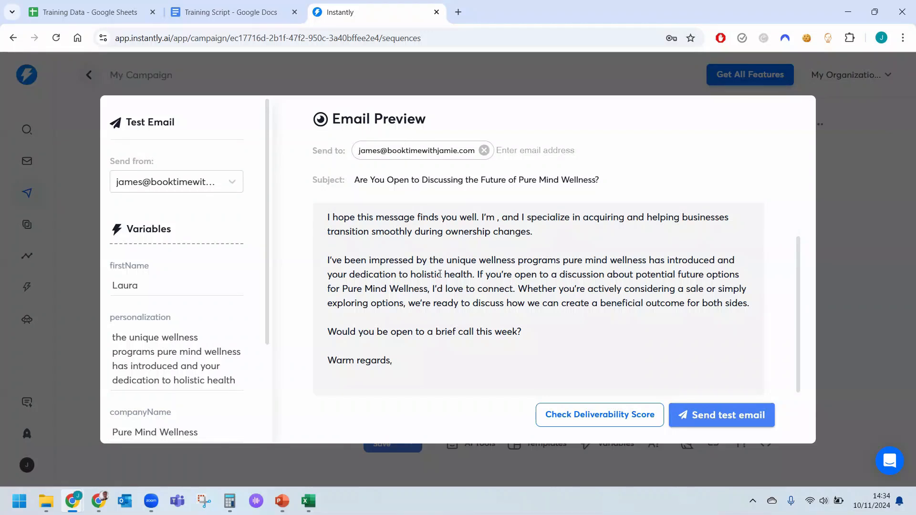
scroll(419, 343, "up", 1)
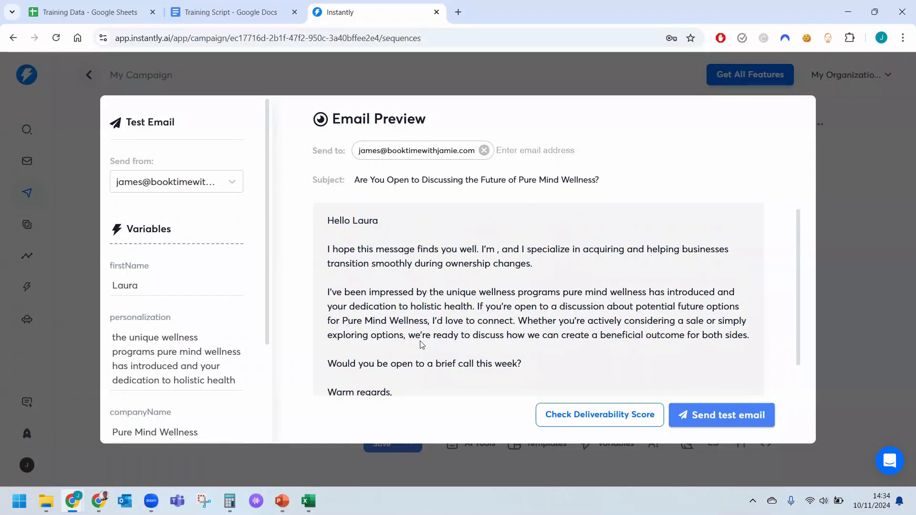
scroll(419, 343, "down", 1)
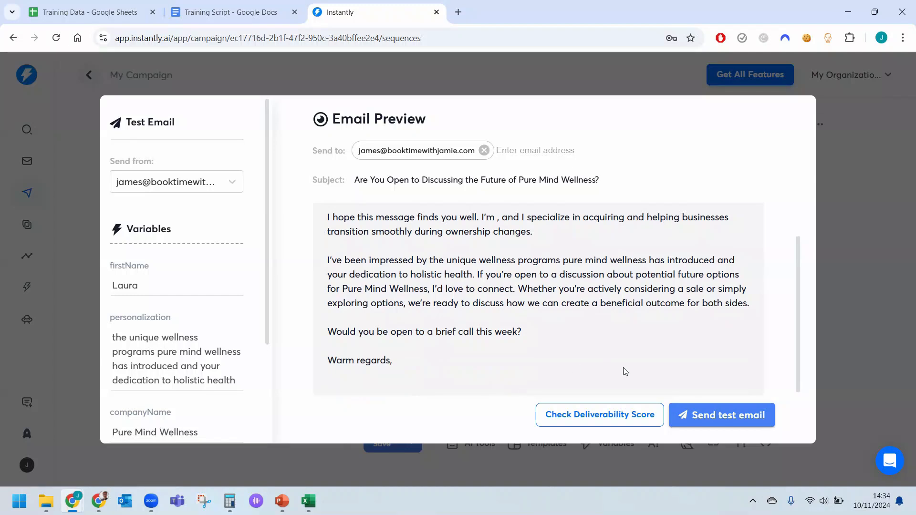
Switch the test email's sender to the other sending account, check the Step 1 preview from the greeting, and close it.
left_click(210, 181)
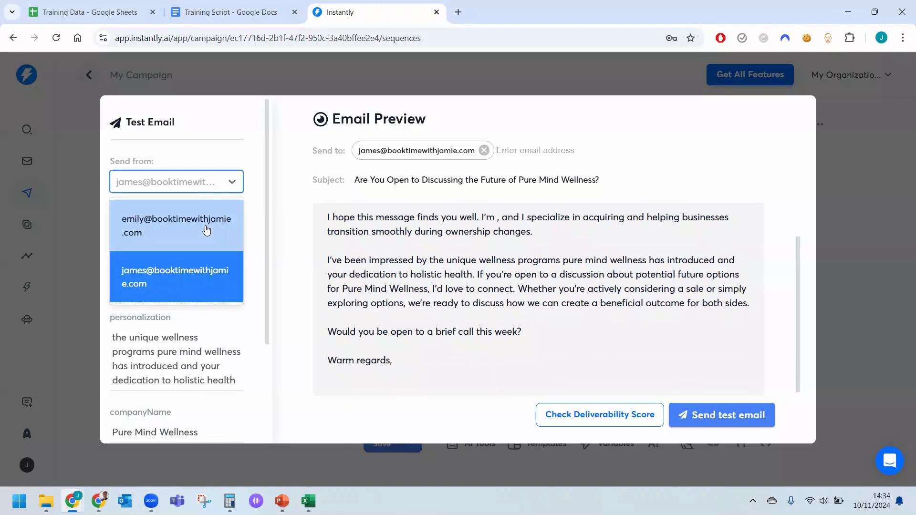
left_click(209, 226)
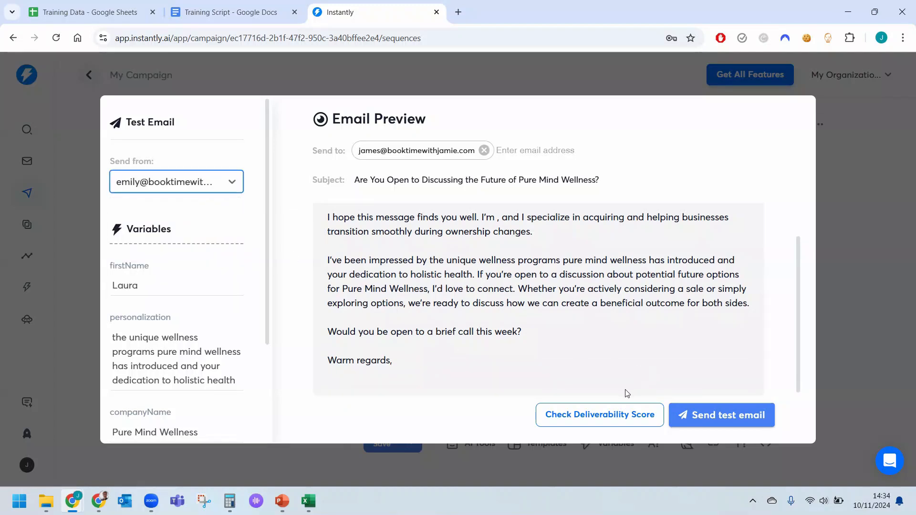
scroll(699, 233, "up", 1)
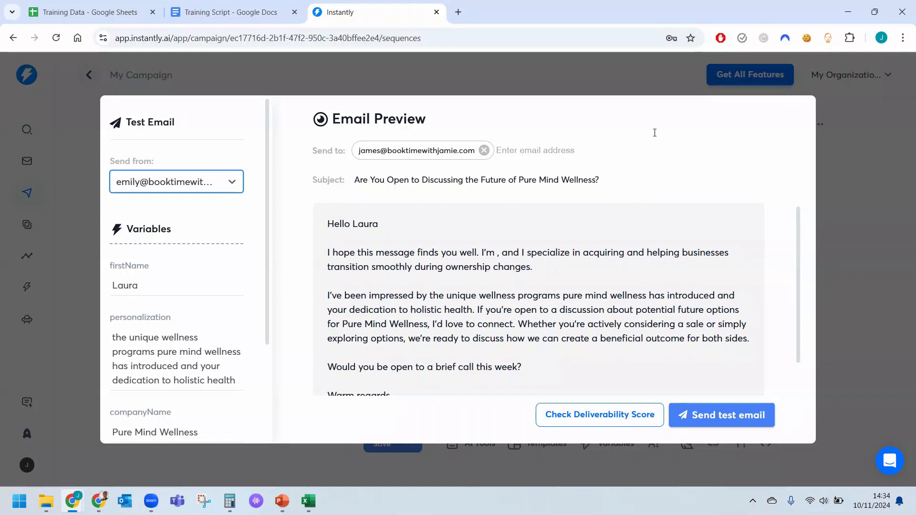
left_click(864, 241)
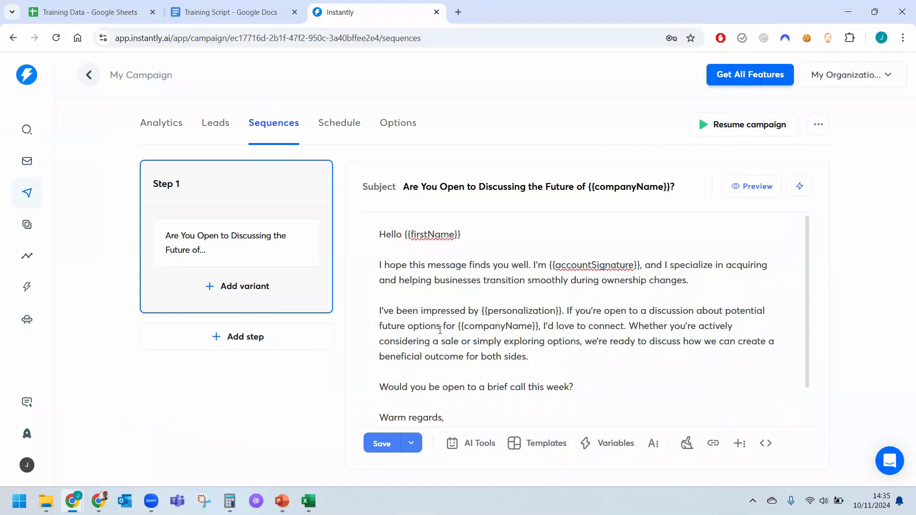
Review the Step 1 message through to its sign-off and try to add a variant to Step 1.
scroll(440, 330, "down", 1)
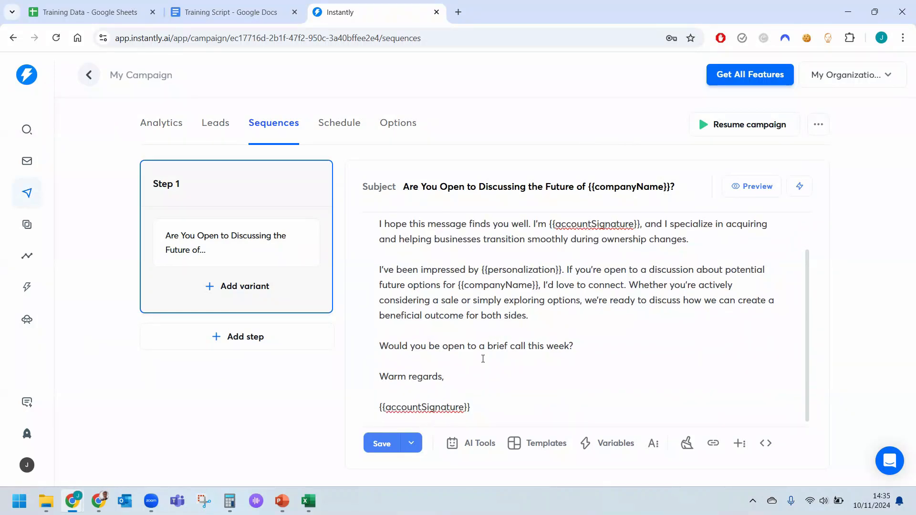
scroll(482, 358, "up", 1)
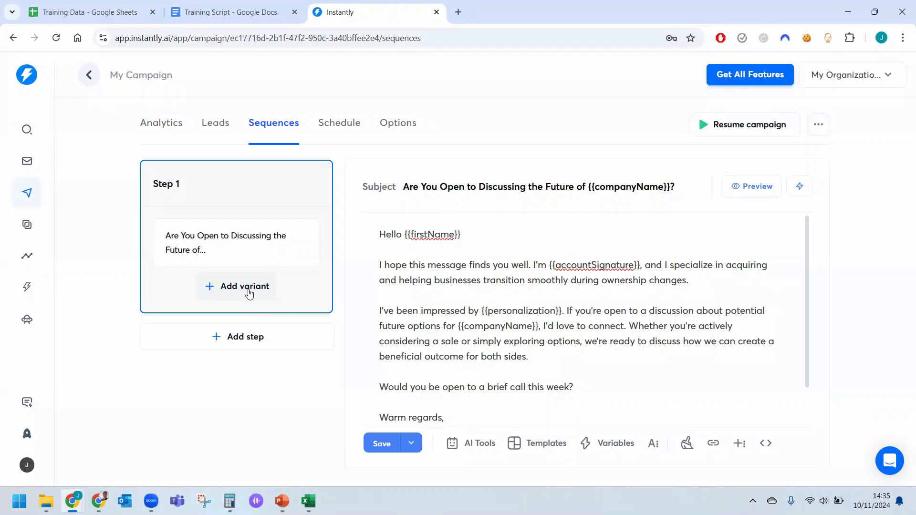
left_click(248, 293)
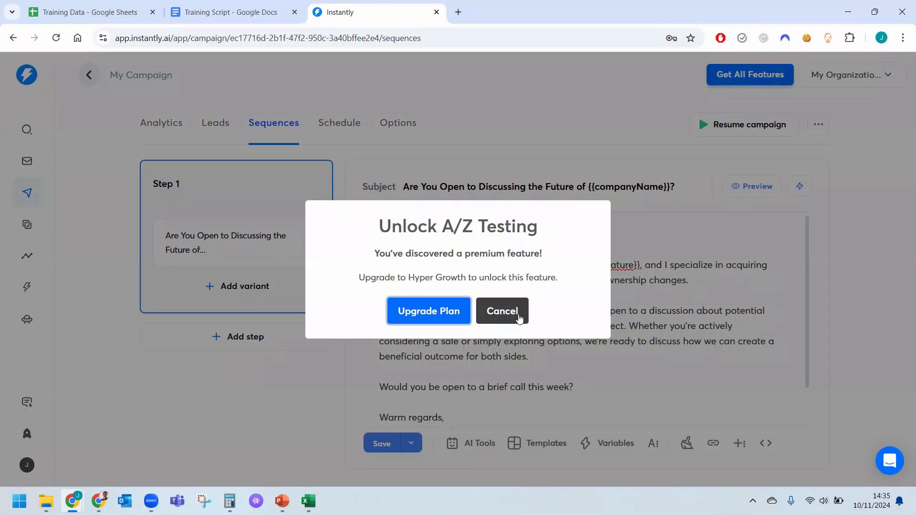
left_click(519, 318)
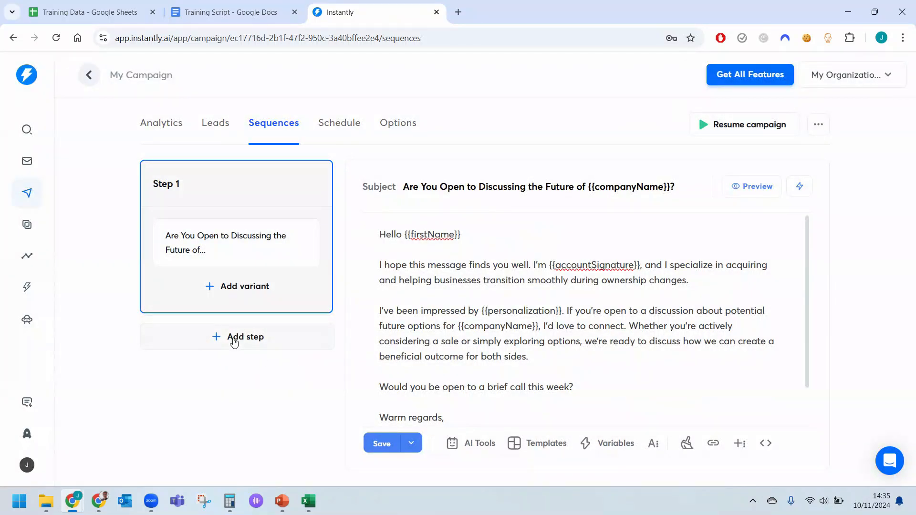
Add a second step to the sequence and set Step 1 to send the next message in 5 days.
left_click(233, 338)
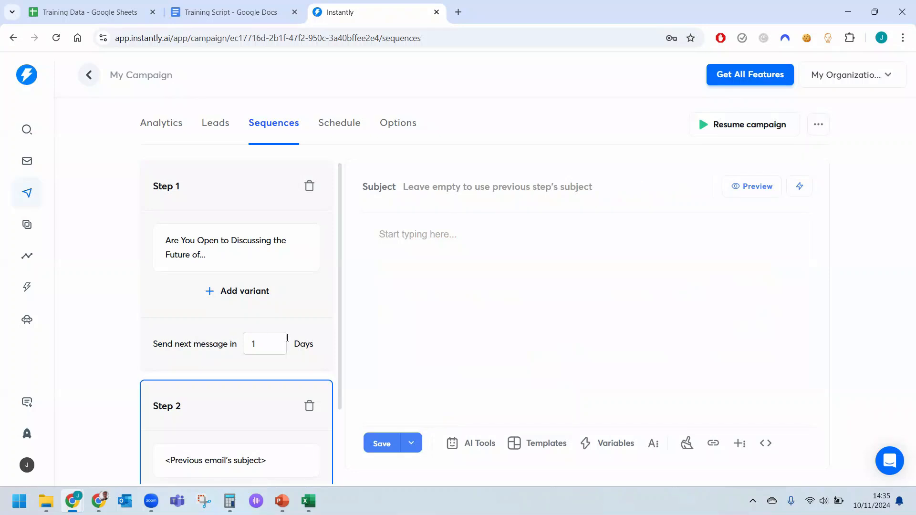
left_click(277, 340)
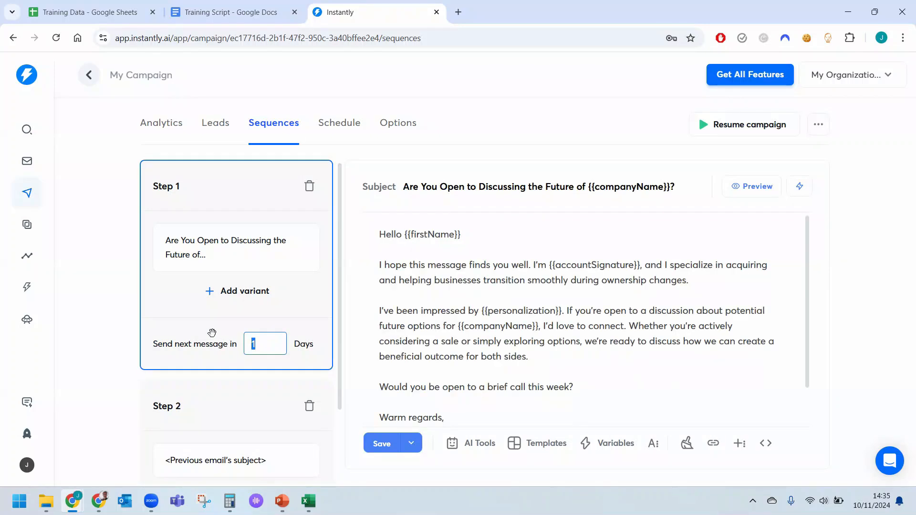
type("5")
Copy the Email 2 text from the Training Script document, greeting through {{accountSignature}}, into Step 2's message body, leaving the subject empty.
scroll(211, 333, "down", 2)
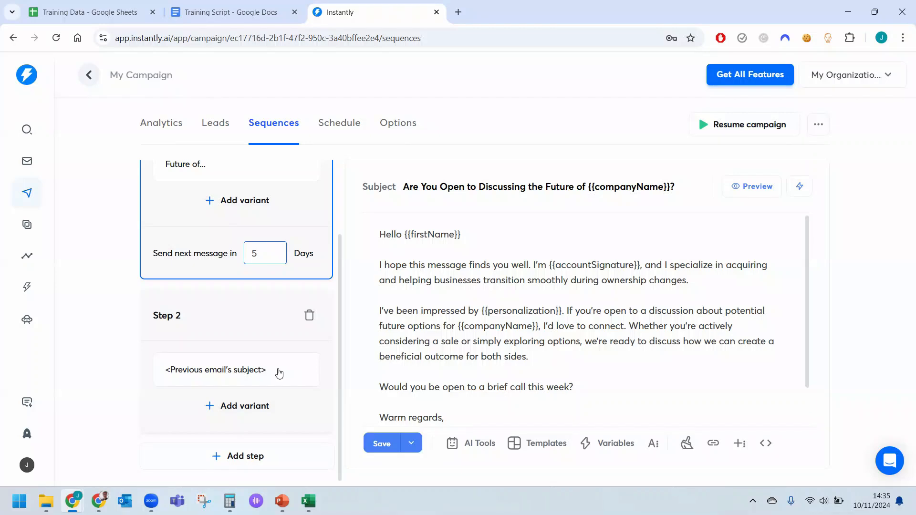
left_click(279, 373)
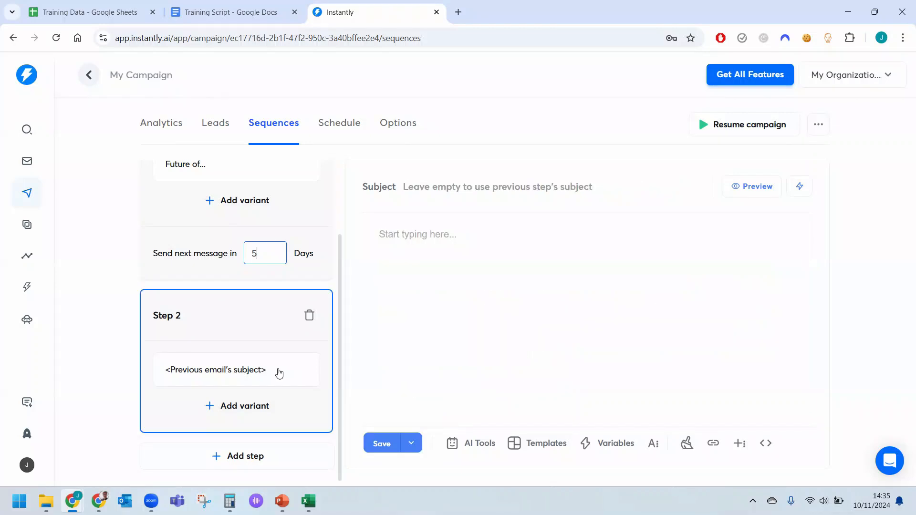
left_click(209, 18)
scroll(395, 363, "down", 5)
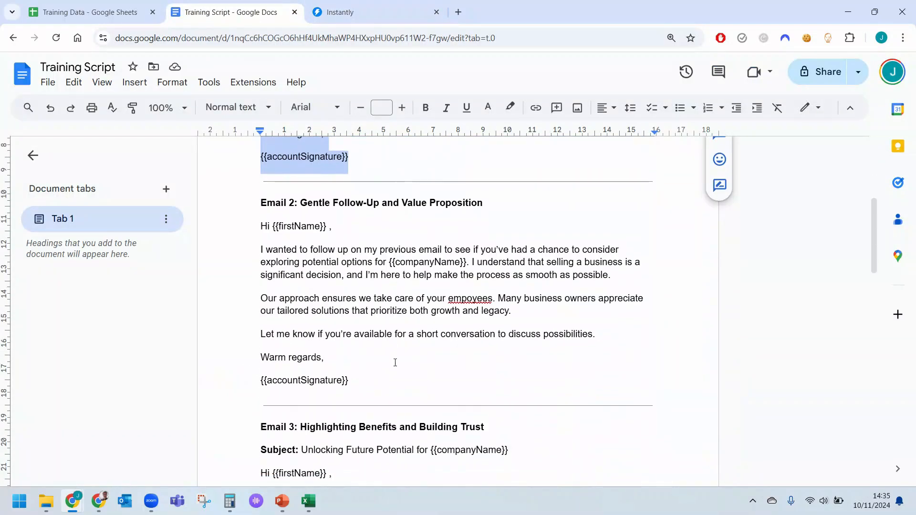
left_click_drag(353, 381, 258, 234)
key("ctrl+c")
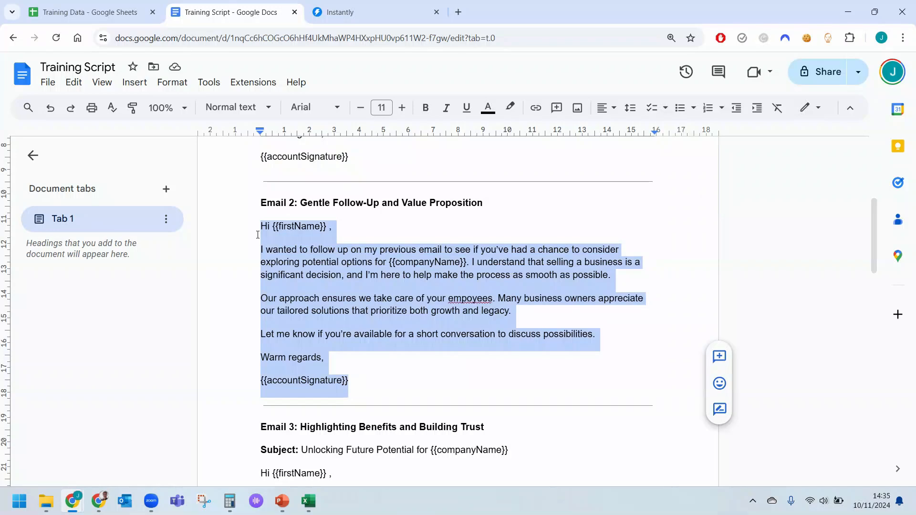
left_click(337, 11)
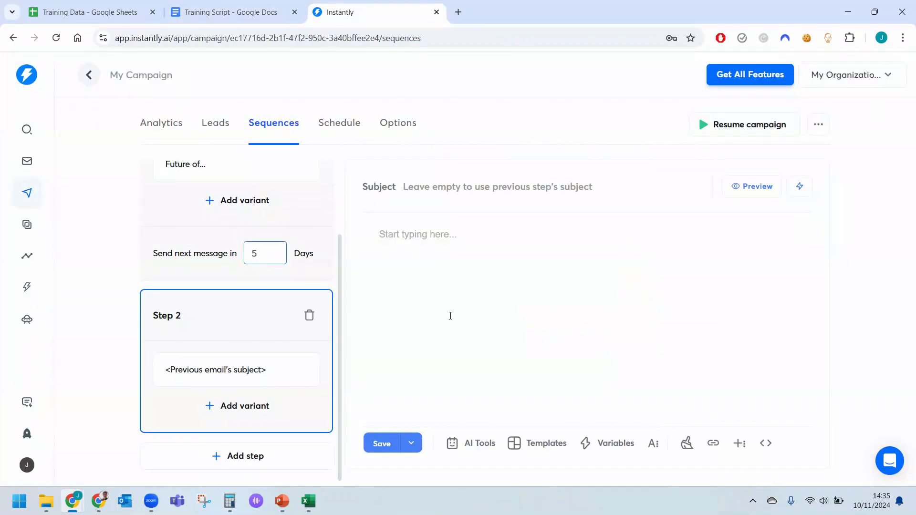
left_click(451, 316)
key("ctrl+v")
Remove the comma after {{firstName}} in Step 2's greeting and separate its paragraphs and sign-off with blank lines.
left_click(495, 232)
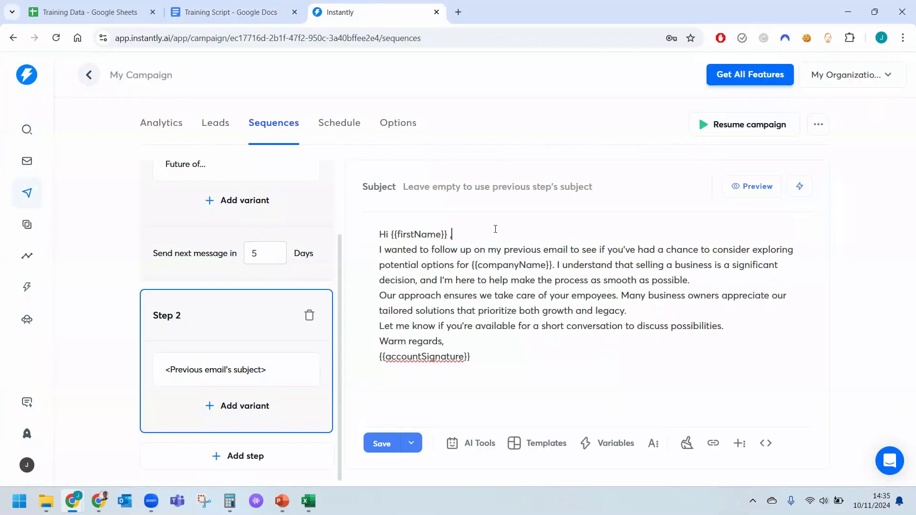
key("Return")
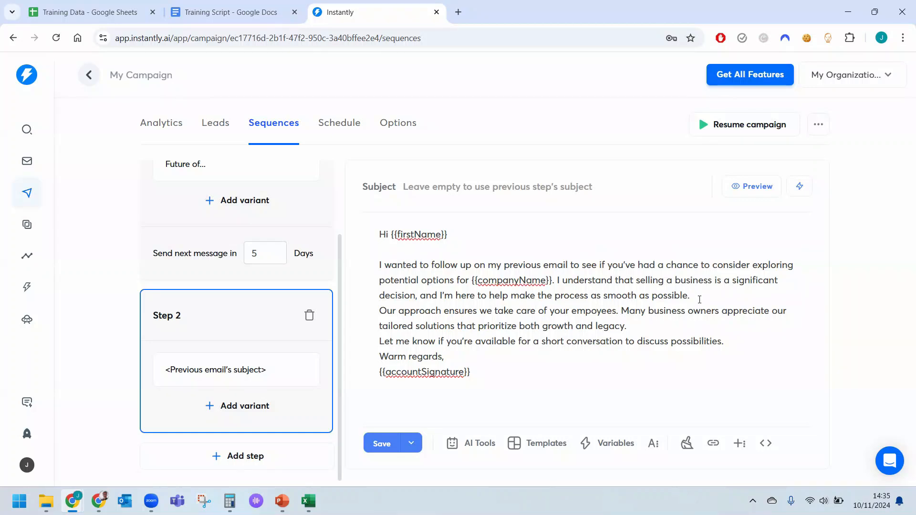
key("Return")
left_click(655, 337)
key("Return")
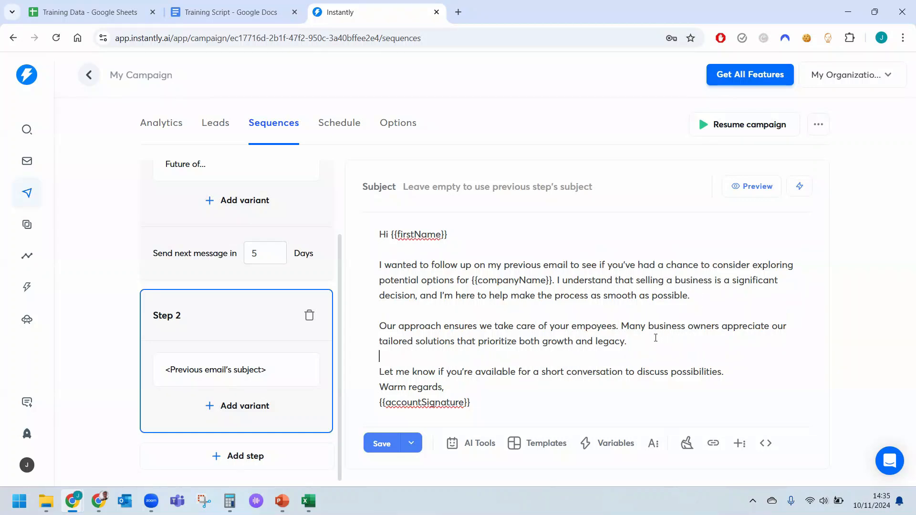
left_click(735, 373)
key("Return")
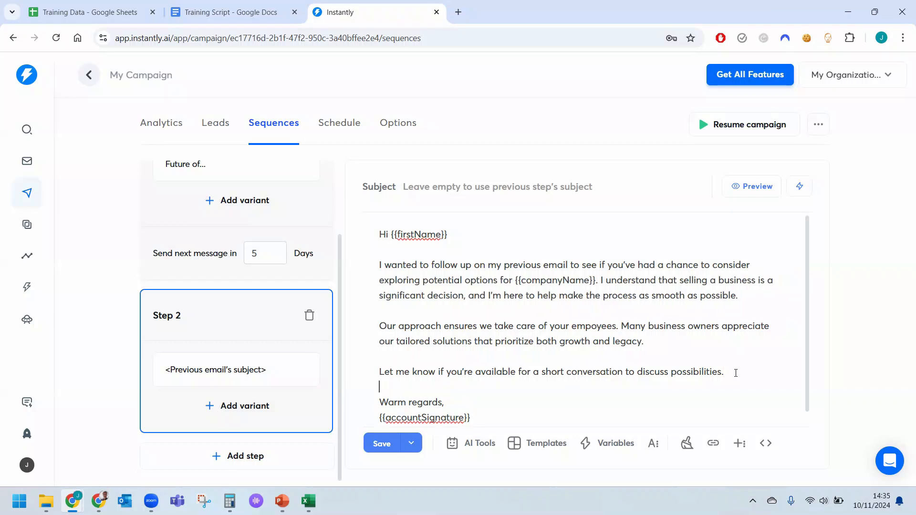
left_click(511, 400)
key("Return")
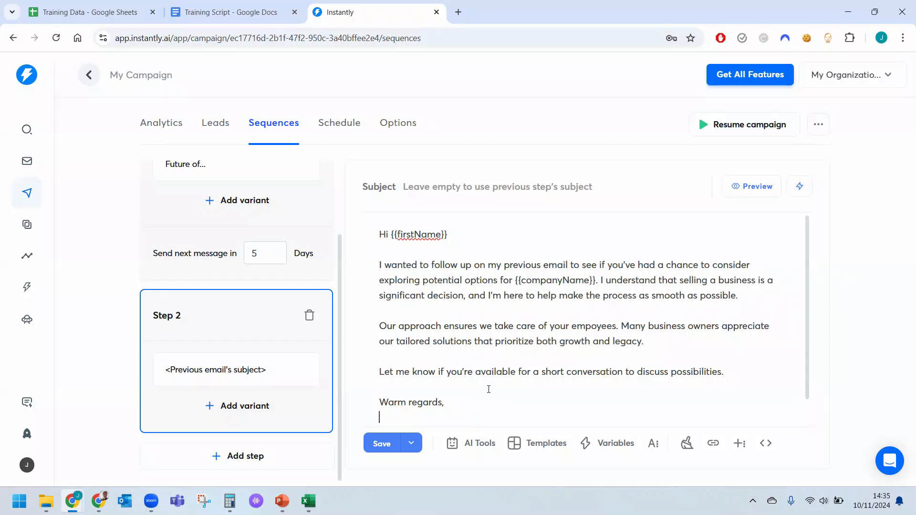
scroll(487, 391, "down", 1)
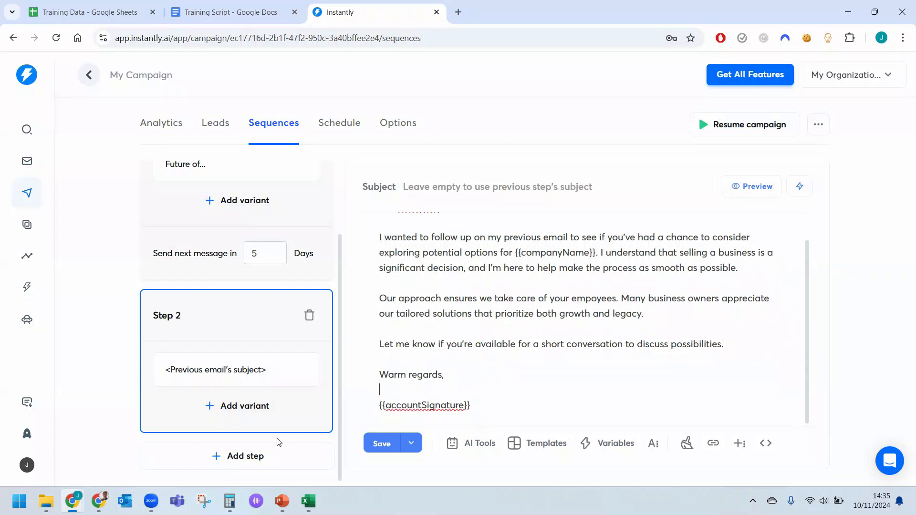
Add a third step and copy the Email 3 text from the Training Script document, greeting through "Warm regards,", into its message body.
left_click(253, 459)
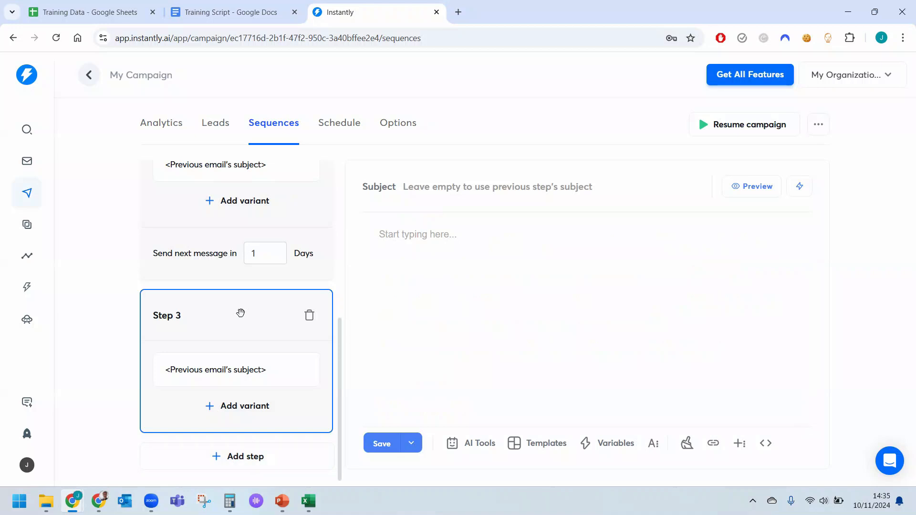
left_click(241, 9)
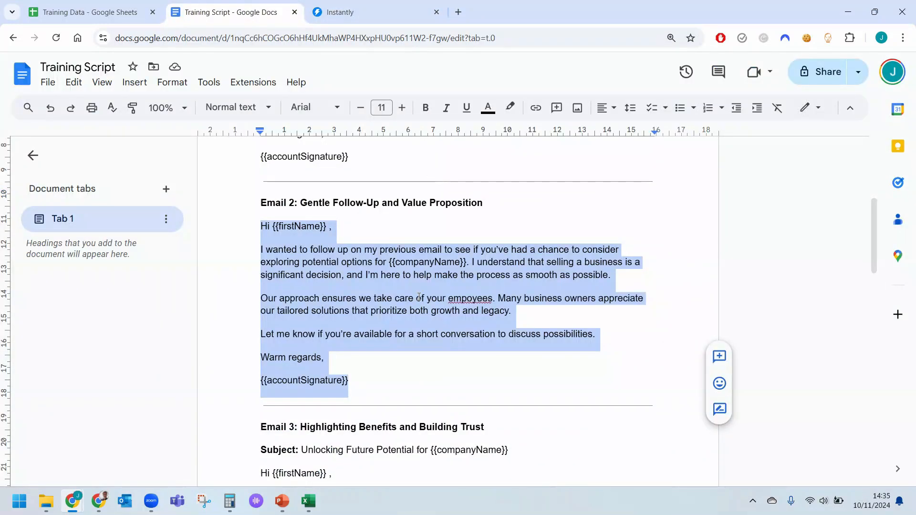
scroll(419, 298, "down", 3)
scroll(319, 276, "down", 1)
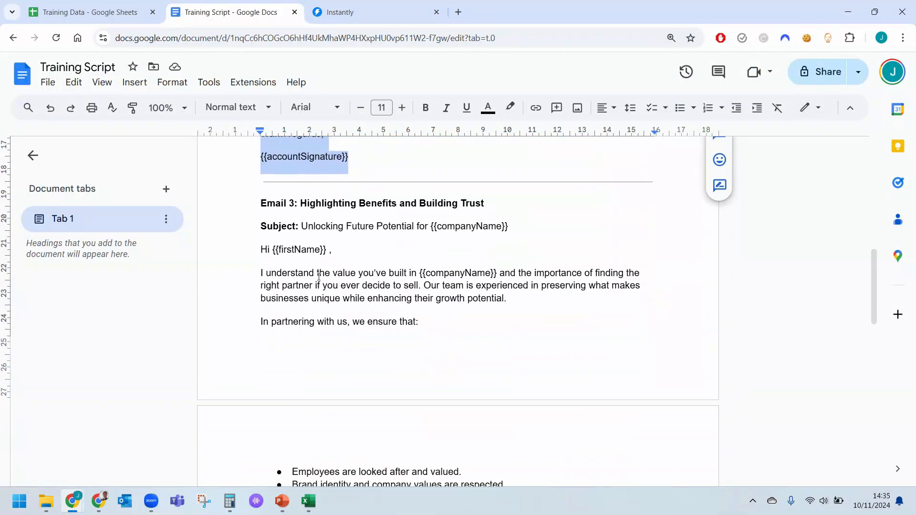
left_click_drag(259, 248, 378, 427)
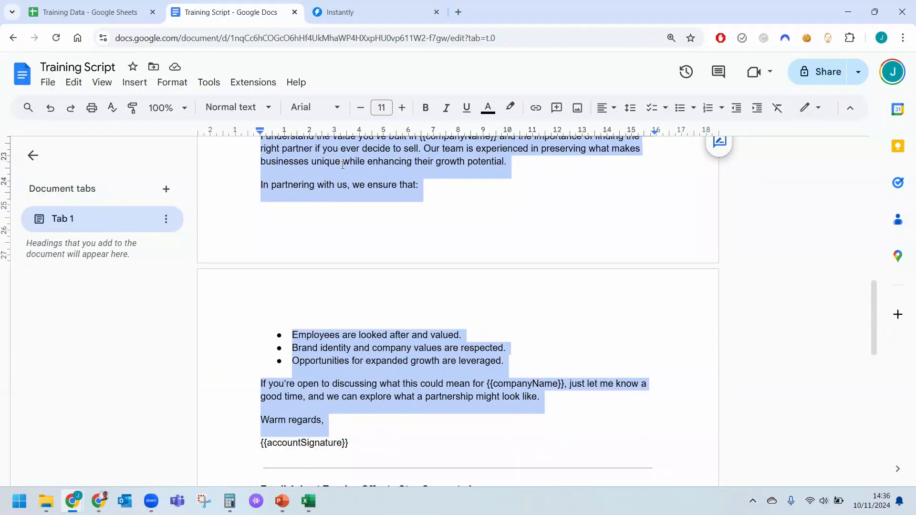
left_click(333, 12)
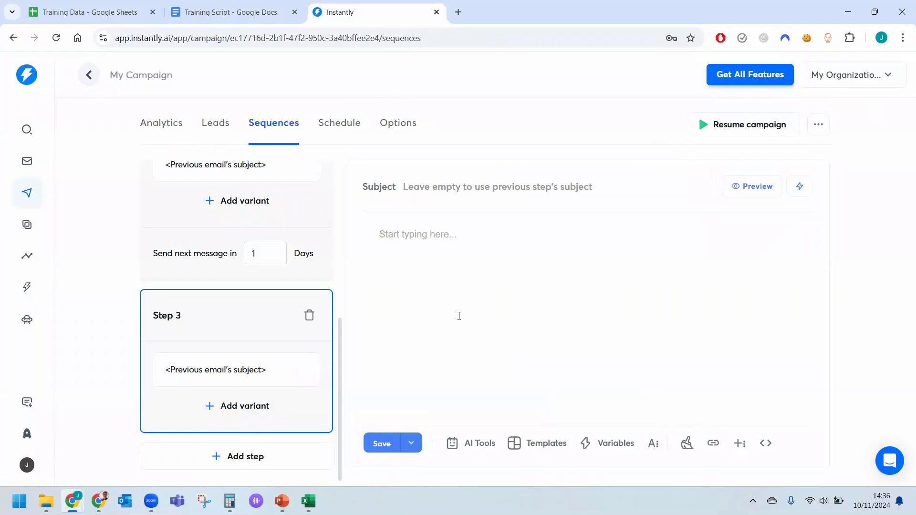
type("Hi {{firstName}}, I understand the value you’ve built in {{companyName}} and the importance of finding the right partner if you ever decide to sell. Our team is experienced in preserving what makes businesses unique while enhancing their growth potential. In partnering with us, we ensure that: Employees are looked after and valued. Brand identity and company values are respected. Opportunities for expanded growth are leveraged. If you’re open to discussing what this could mean for {{companyName}}, just let me know a good time, and we can explore what a partnership might look like. Warm regards,")
Remove the comma after {{firstName}} in Step 3's greeting, add blank lines between paragraphs and before the sign-off, and append an empty bullet.
left_click(484, 233)
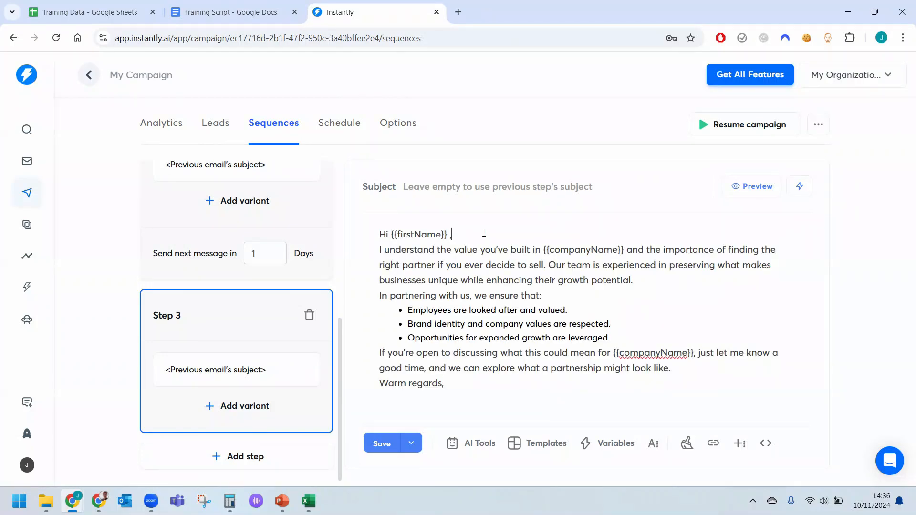
key("Return")
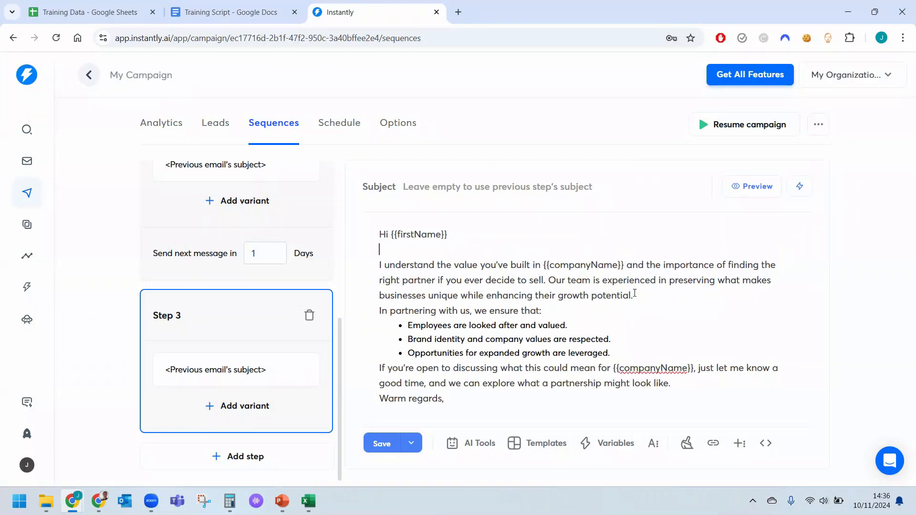
left_click(643, 300)
key("Return")
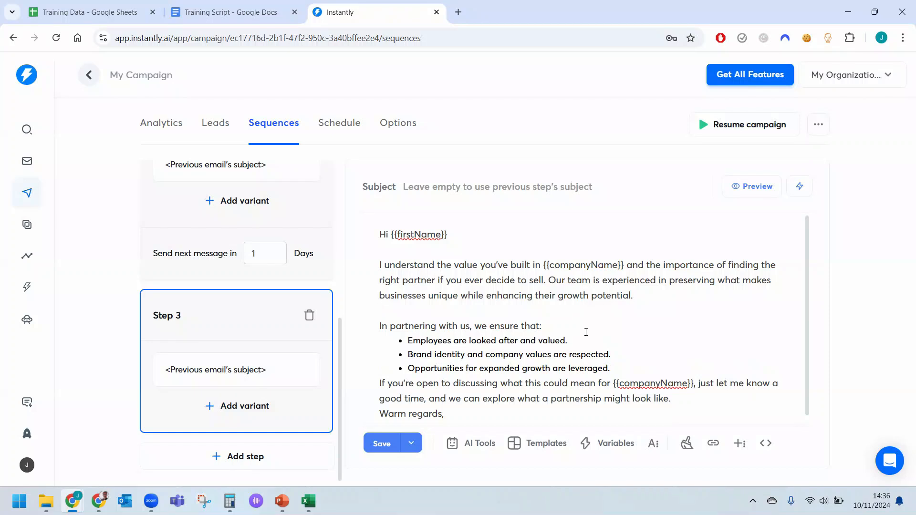
left_click(574, 327)
key("Return")
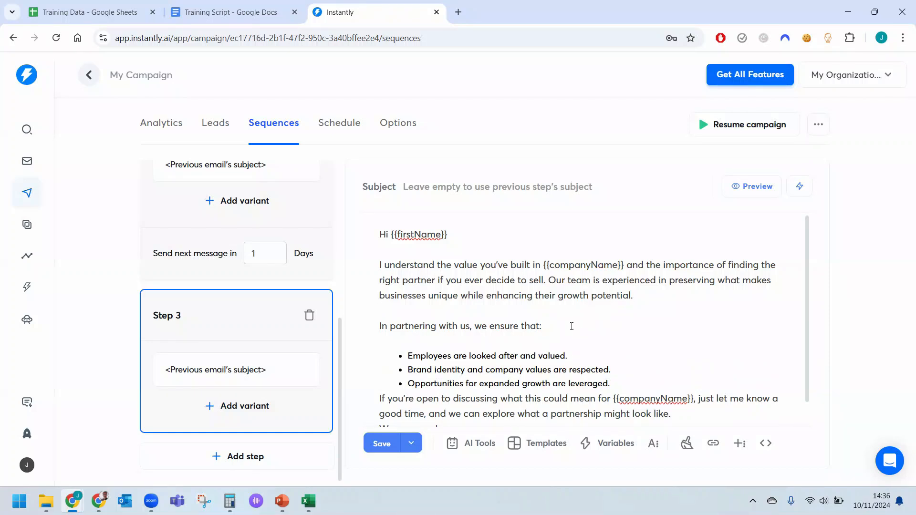
key("BackSpace")
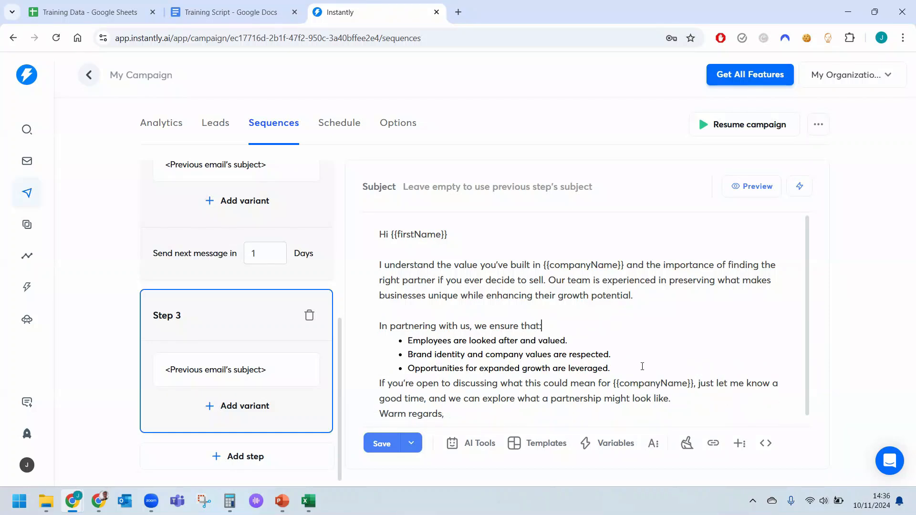
left_click(638, 373)
key("Return")
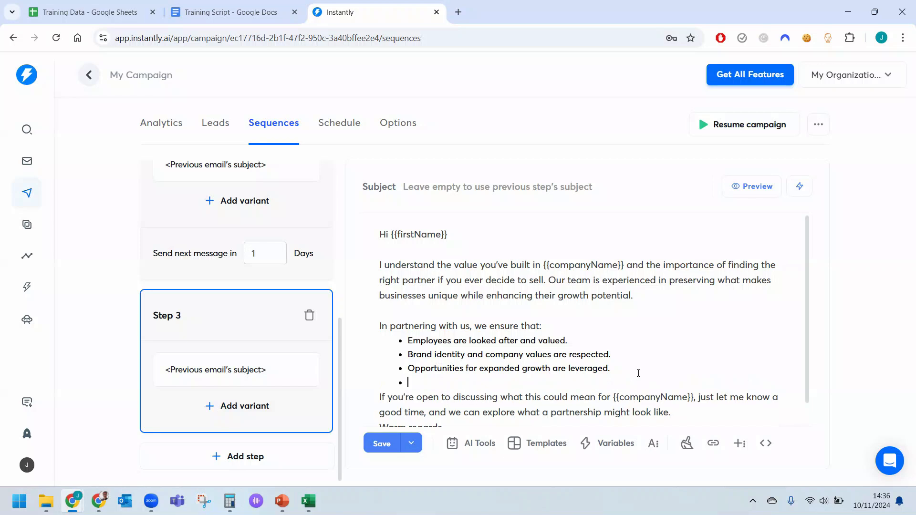
left_click(686, 387)
key("Return")
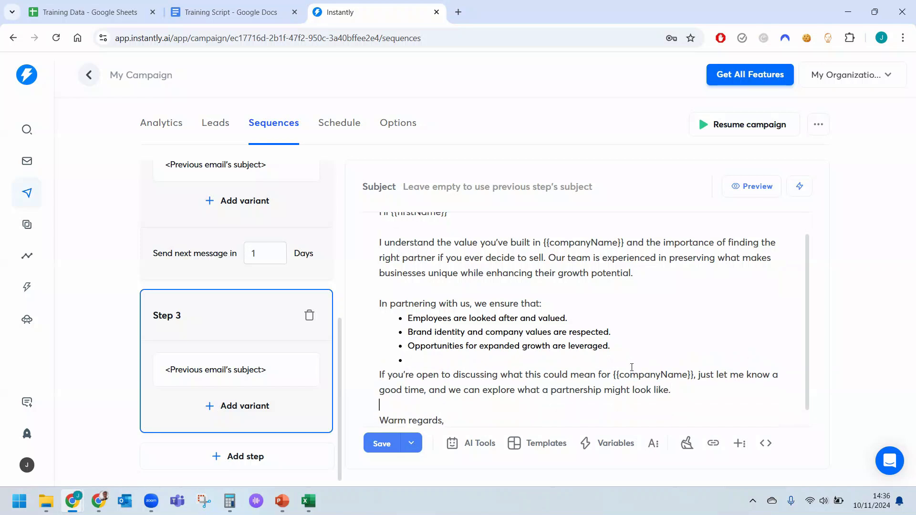
scroll(631, 366, "down", 1)
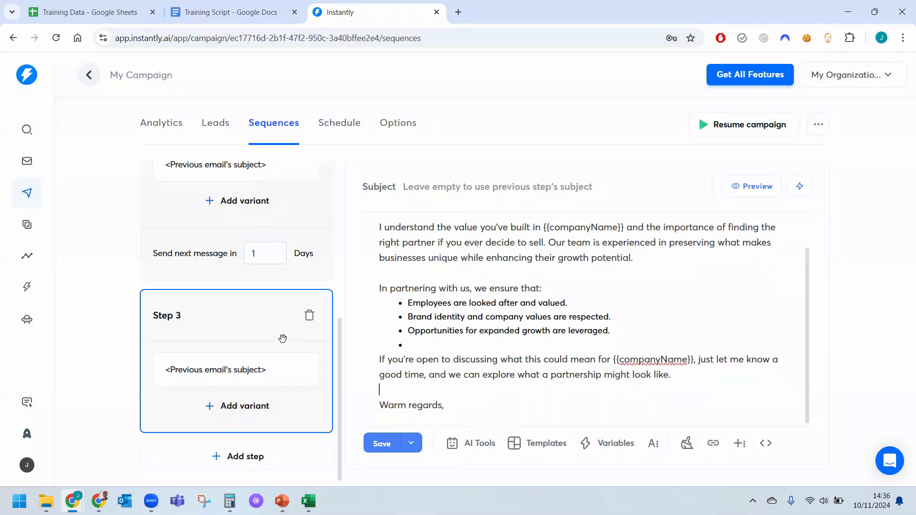
Set Step 2's delay before the next message to 5 days.
scroll(282, 338, "up", 1)
left_click_drag(263, 309, 232, 311)
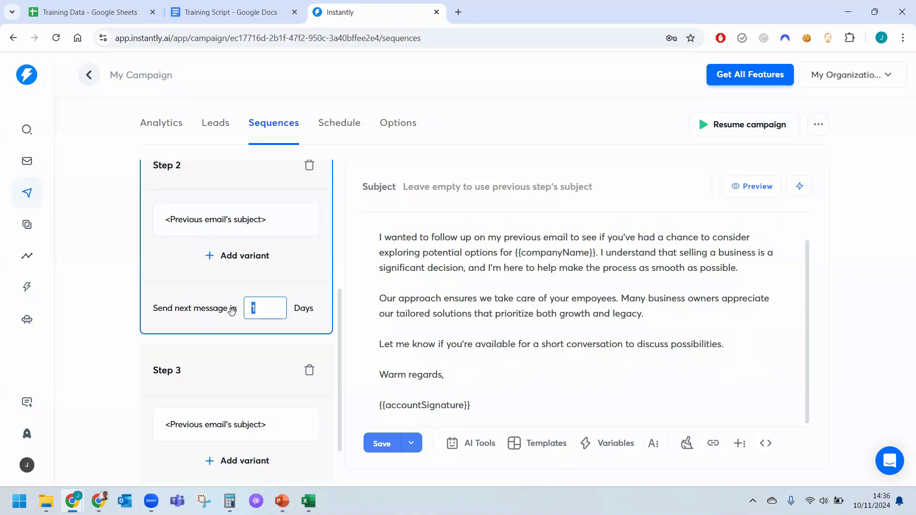
type("5")
Add a fourth step and copy the Email 4 text from the Training Script document, greeting through {{accountSignature}}, into its message body.
scroll(250, 392, "down", 1)
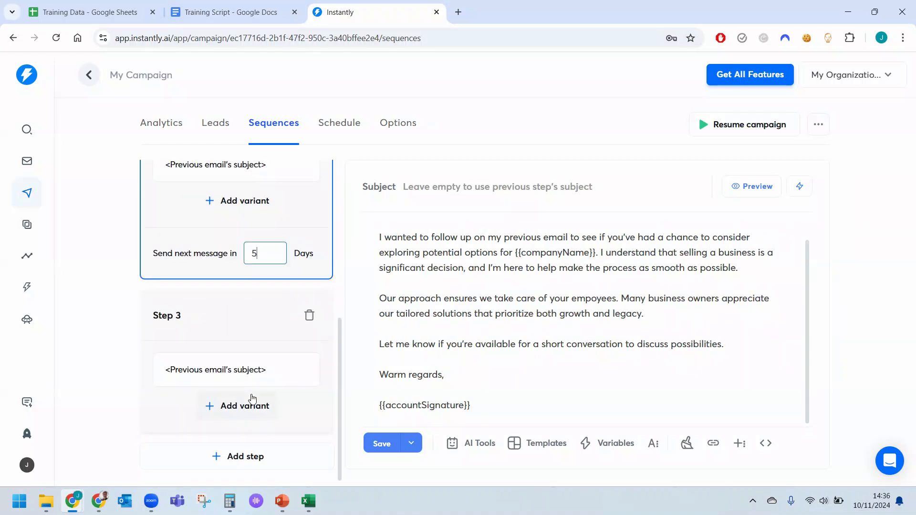
left_click(246, 456)
left_click(241, 12)
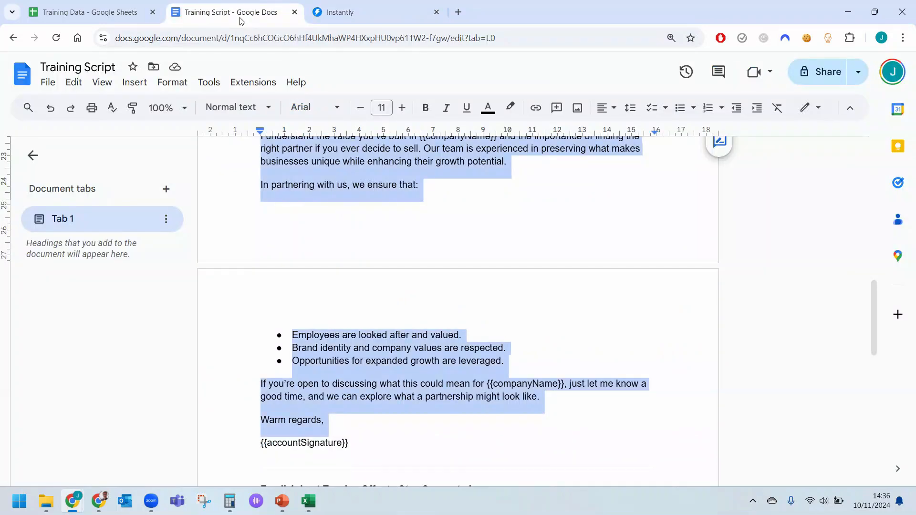
scroll(400, 221, "down", 5)
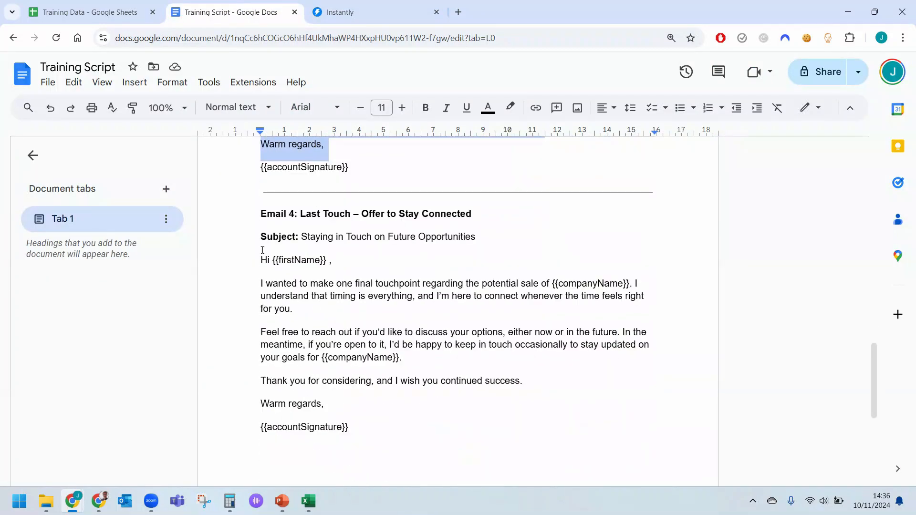
left_click_drag(258, 260, 371, 433)
key("ctrl+c")
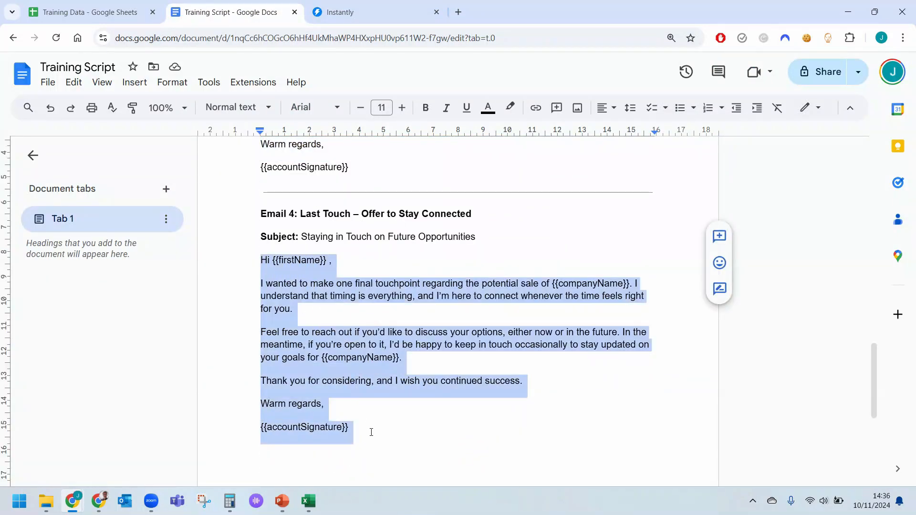
left_click(340, 13)
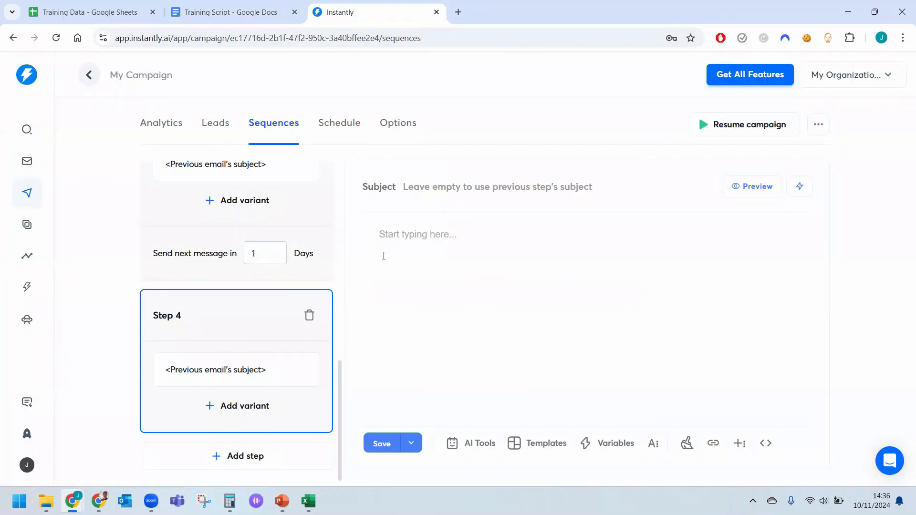
key("ctrl+v")
Remove the comma after {{firstName}} in Step 4's greeting and add blank lines between paragraphs and before "Warm regards,".
left_click(478, 237)
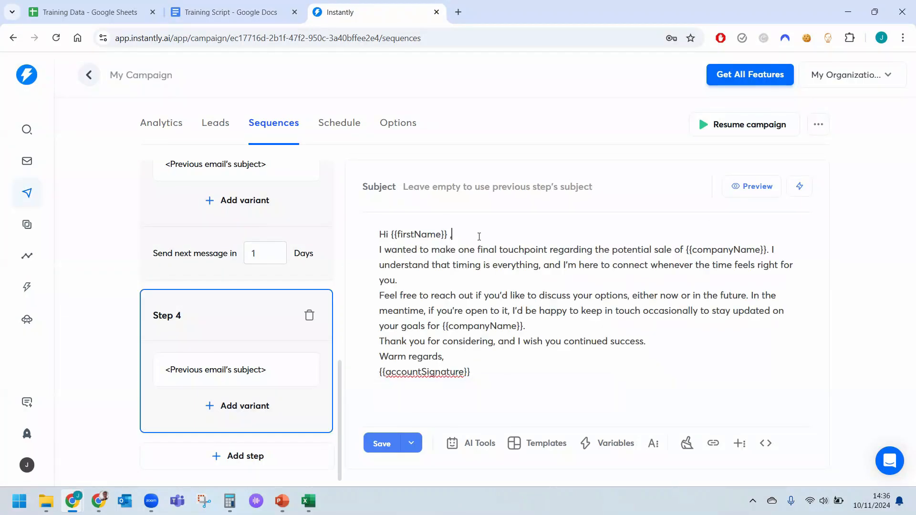
key("Return")
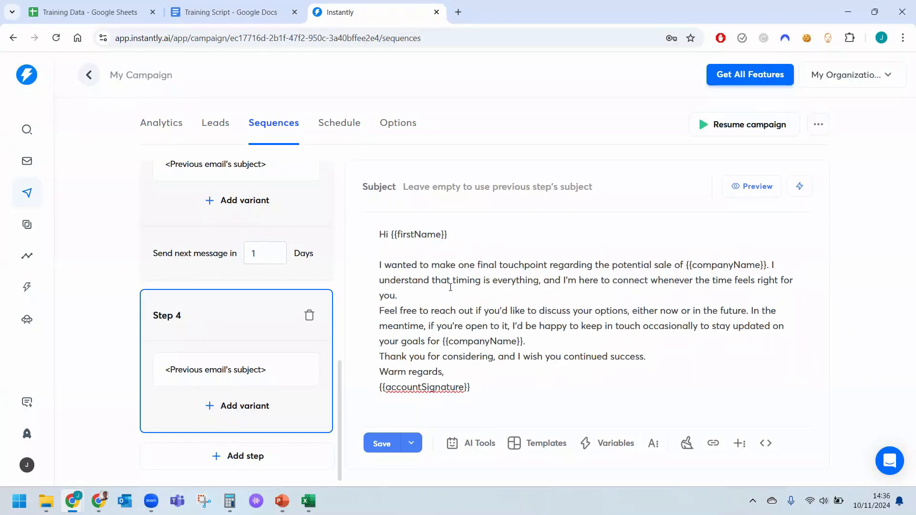
left_click(442, 296)
key("Return")
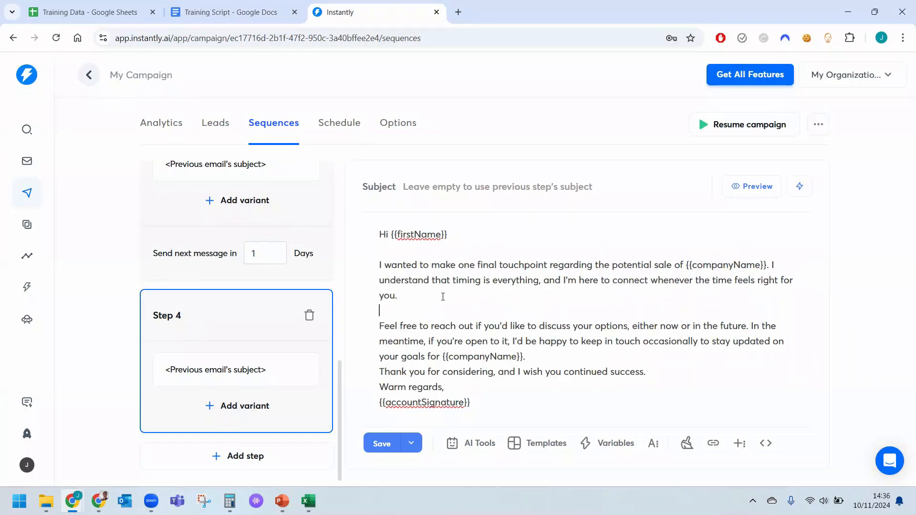
left_click(576, 356)
key("Return")
key("Return")
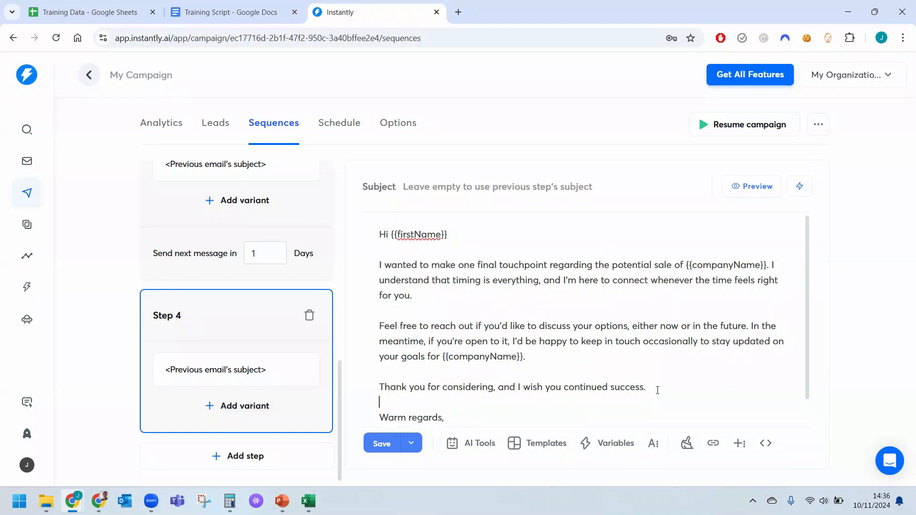
scroll(607, 379, "down", 1)
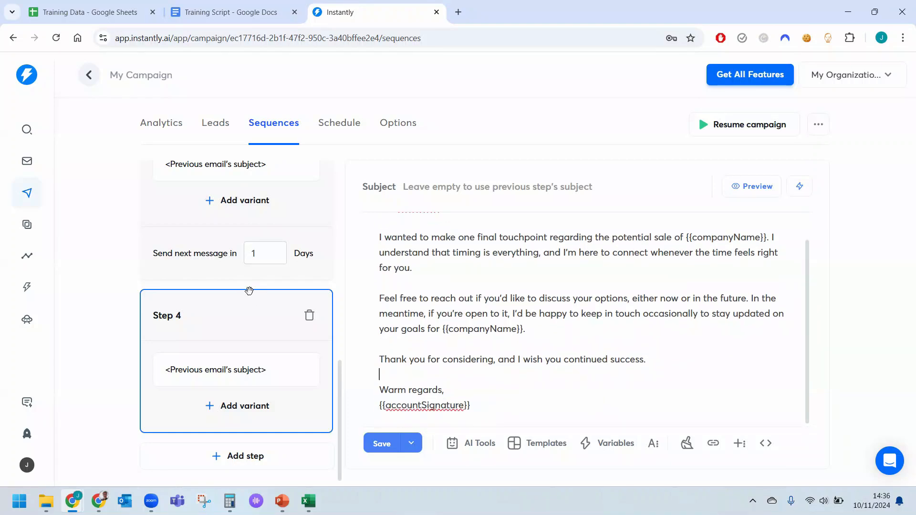
Set Step 3's delay before the next message to 10 days and save the sequence.
left_click_drag(277, 259, 199, 252)
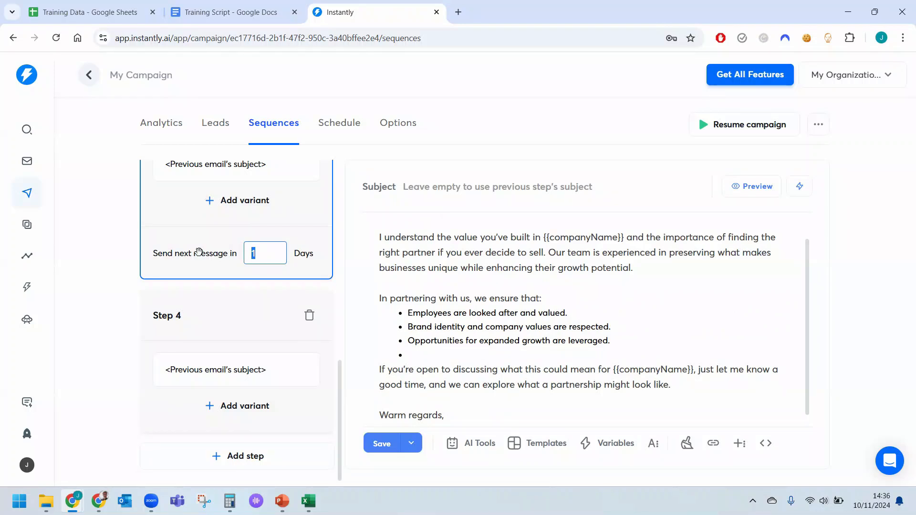
type("10")
left_click(128, 335)
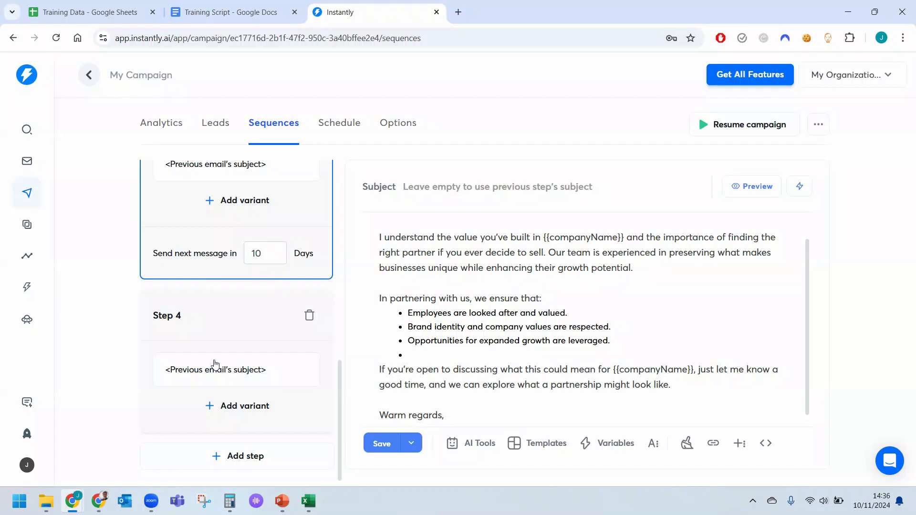
left_click(377, 444)
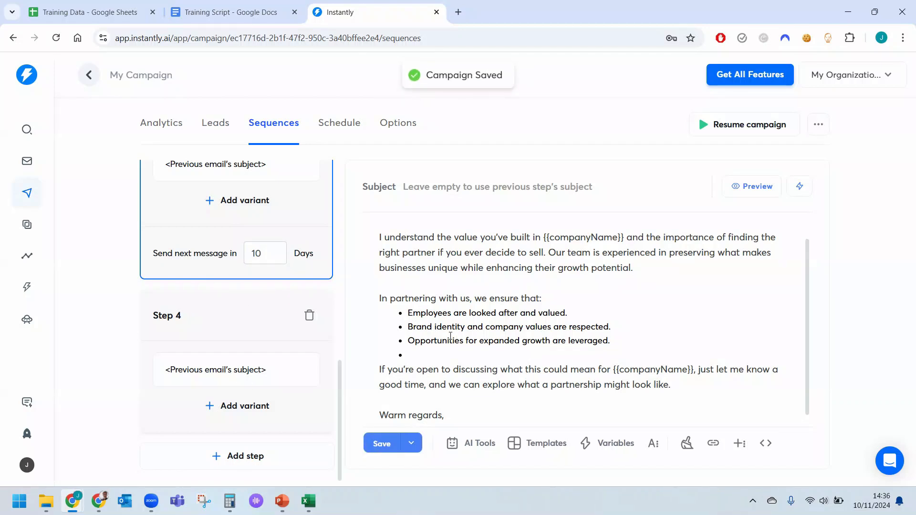
Try to leave for the schedule, cancel the exit at the unsaved-changes prompt, and save the sequence again after checking the steps.
scroll(450, 336, "up", 2)
scroll(338, 297, "up", 6)
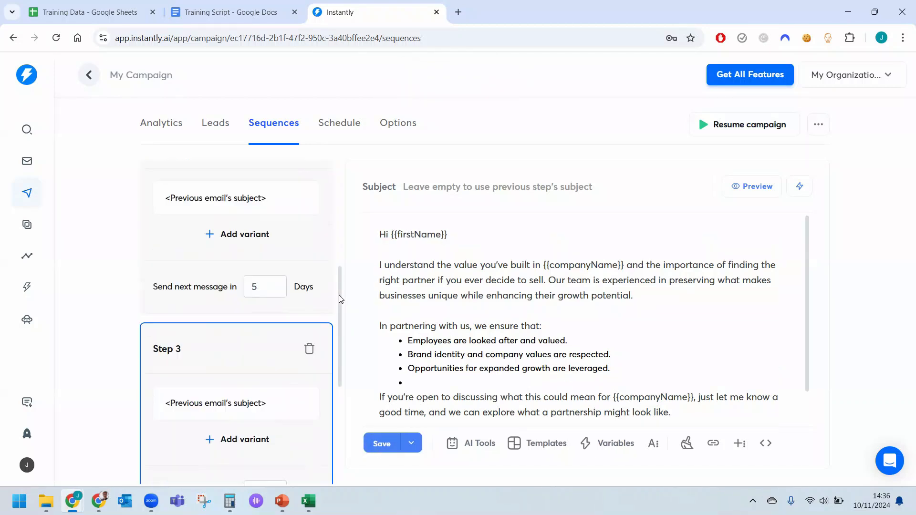
left_click(332, 125)
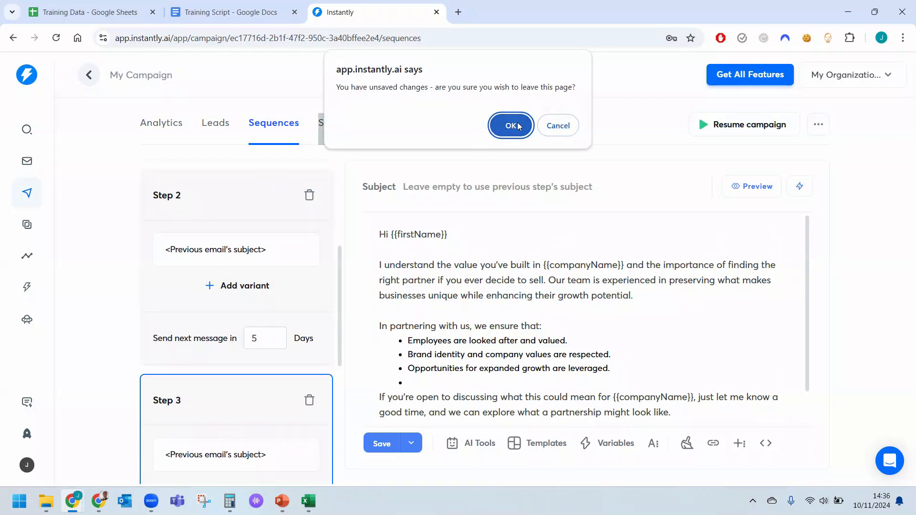
left_click(568, 126)
scroll(315, 292, "up", 4)
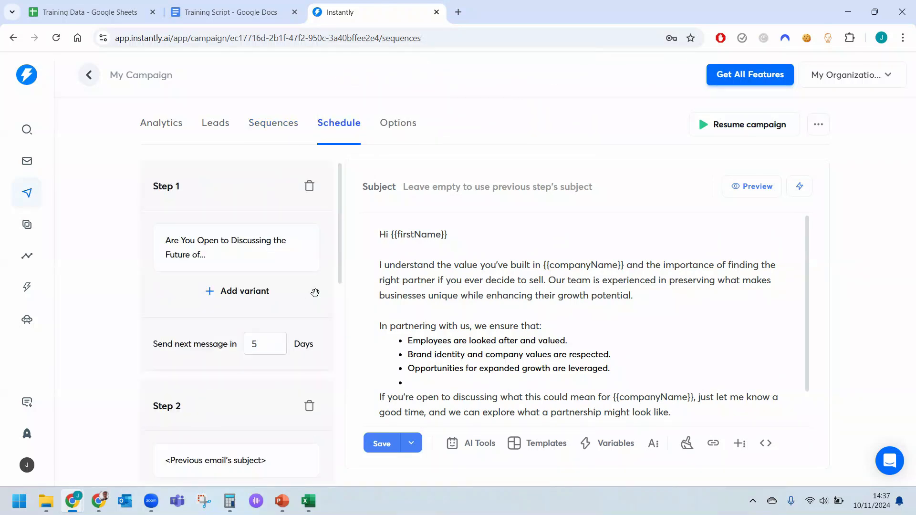
scroll(315, 292, "down", 10)
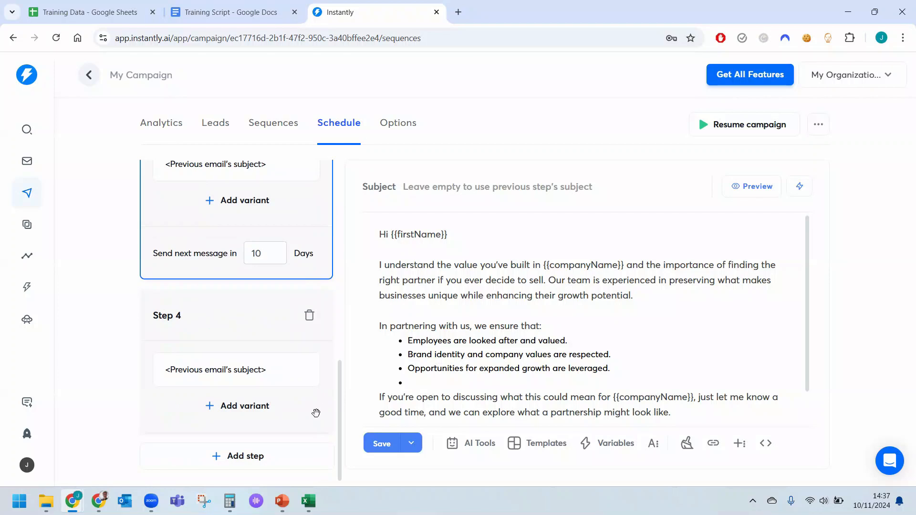
left_click(381, 443)
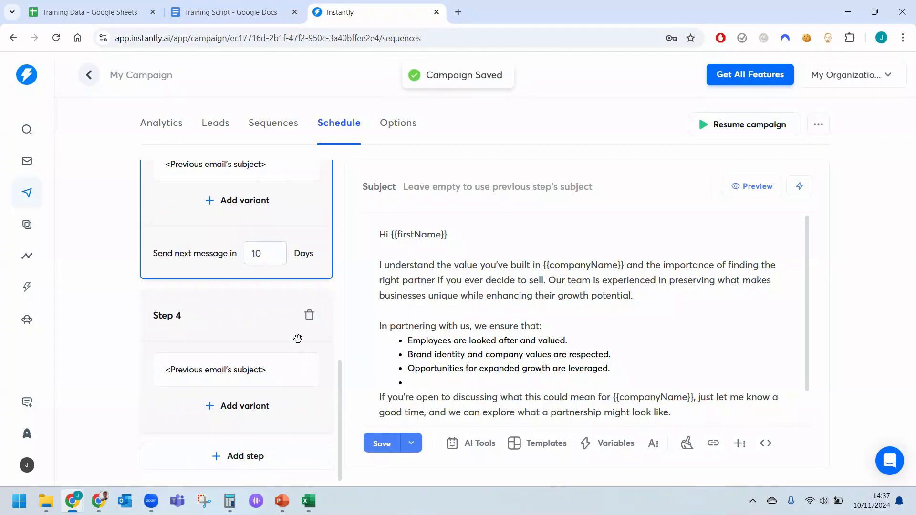
Check Step 4's message, then open Step 2 and Step 1 in turn and save the campaign from each.
left_click(254, 323)
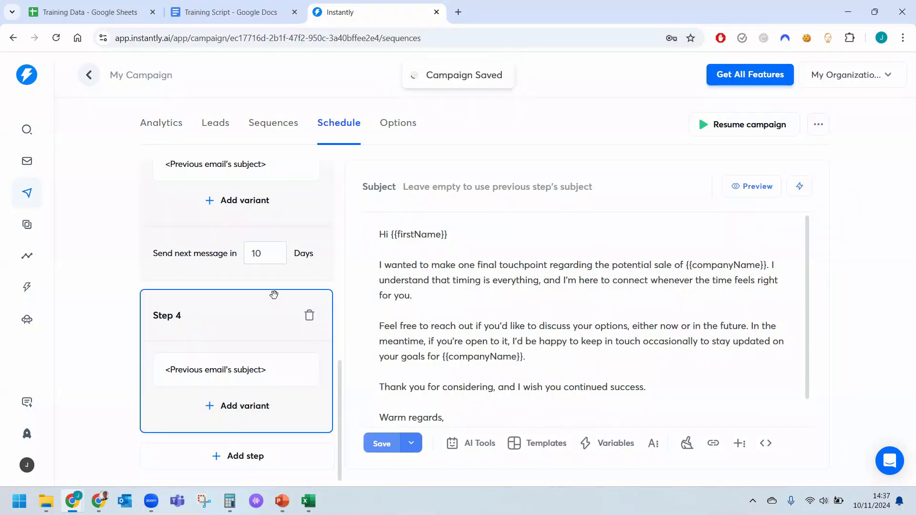
scroll(274, 294, "up", 10)
left_click(170, 302)
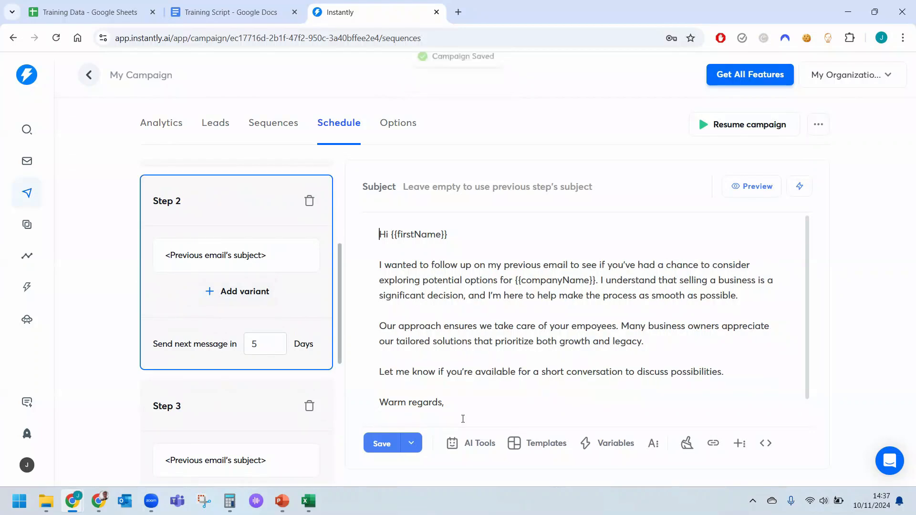
left_click(381, 443)
scroll(219, 286, "up", 5)
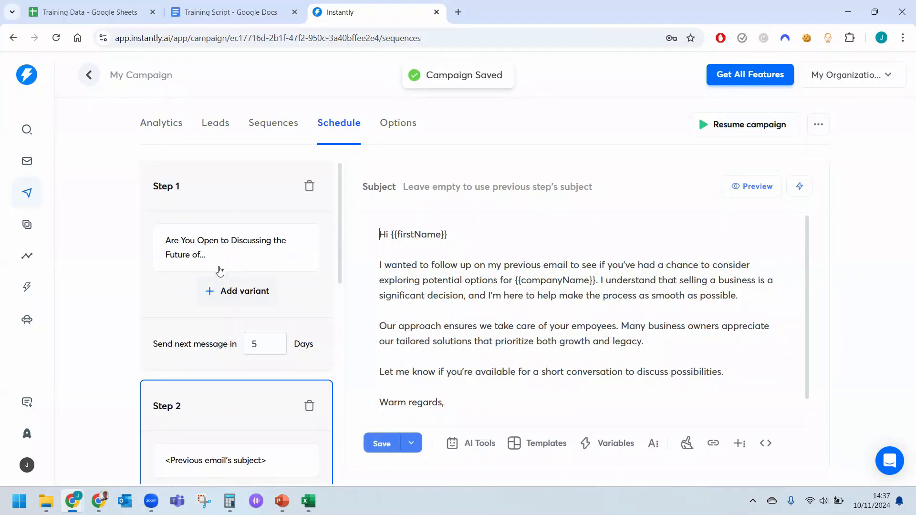
left_click(217, 205)
left_click(381, 438)
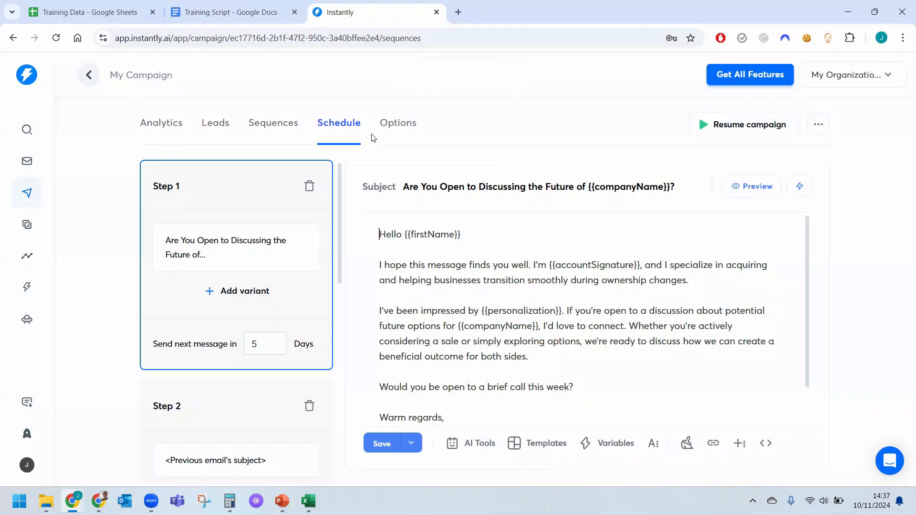
Set the campaign schedule's sending window from 11:00 AM to 1:00 PM, keeping Monday to Friday, and save the schedule.
left_click(387, 127)
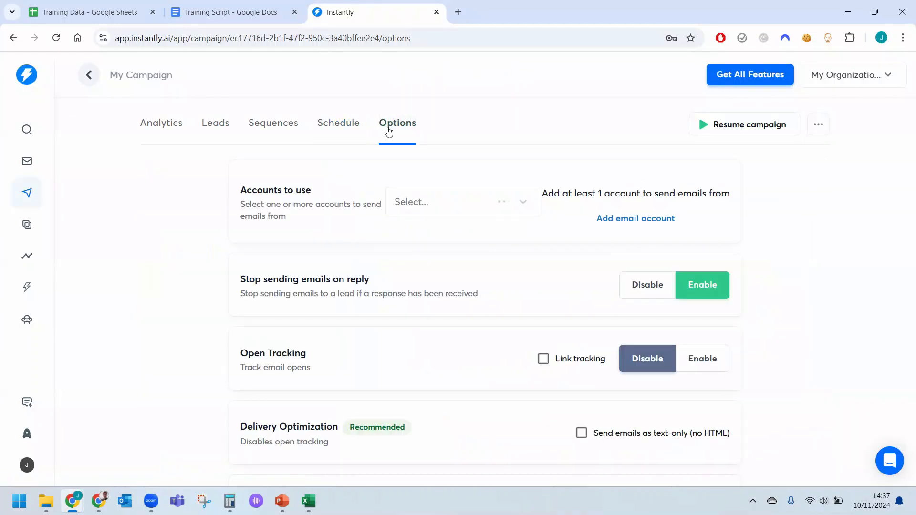
left_click(336, 127)
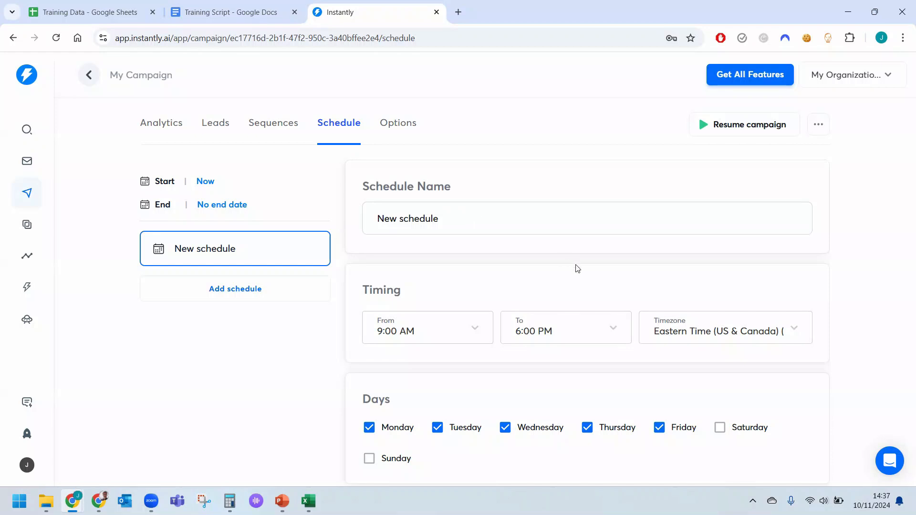
left_click(472, 329)
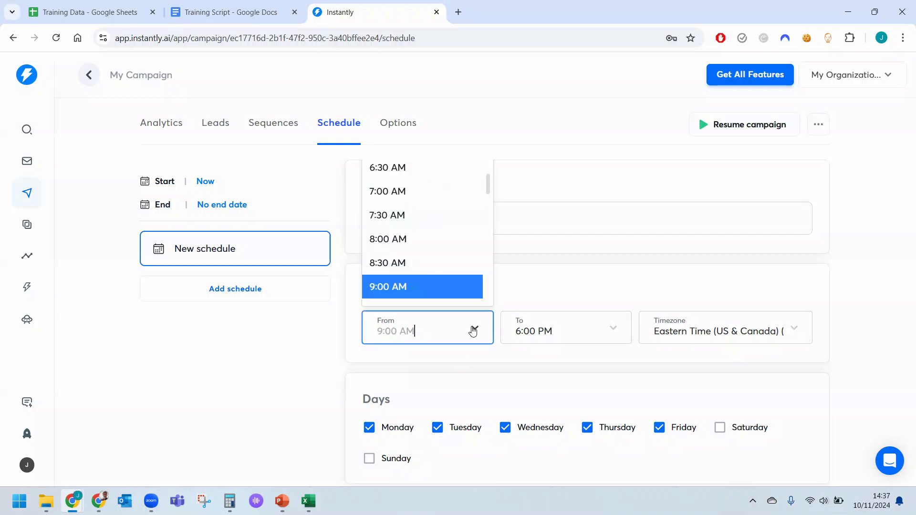
scroll(441, 220, "down", 4)
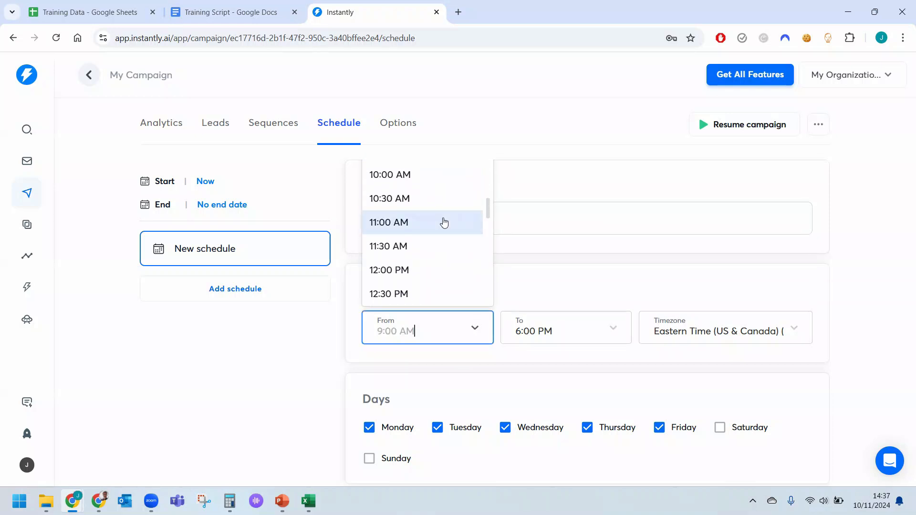
left_click(443, 223)
left_click(563, 322)
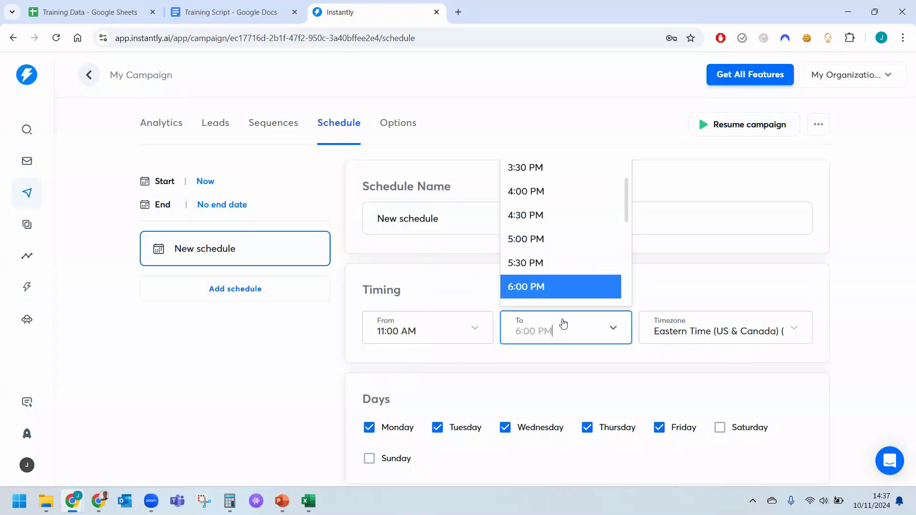
scroll(556, 232, "down", 4)
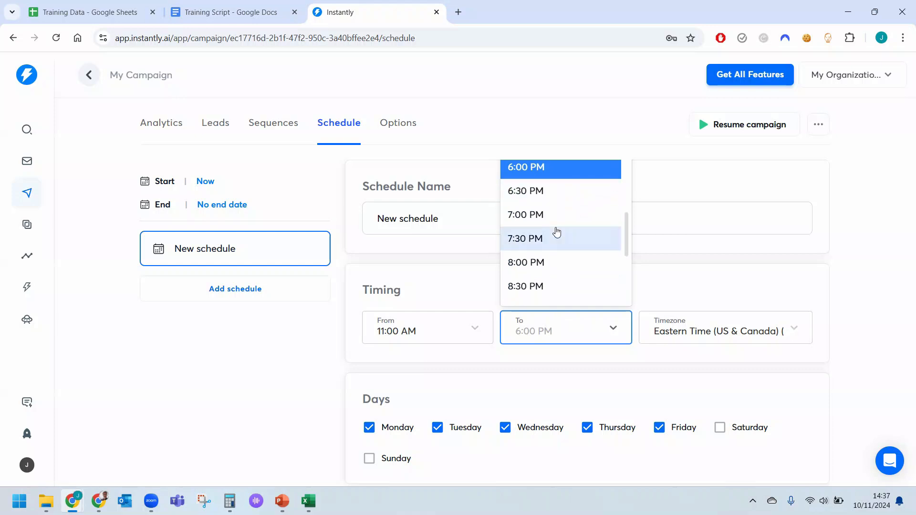
scroll(556, 232, "up", 7)
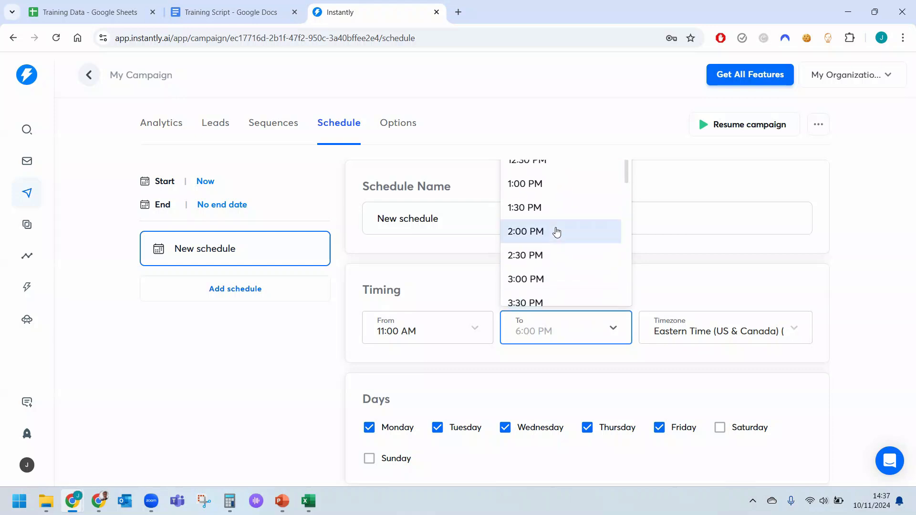
left_click(542, 200)
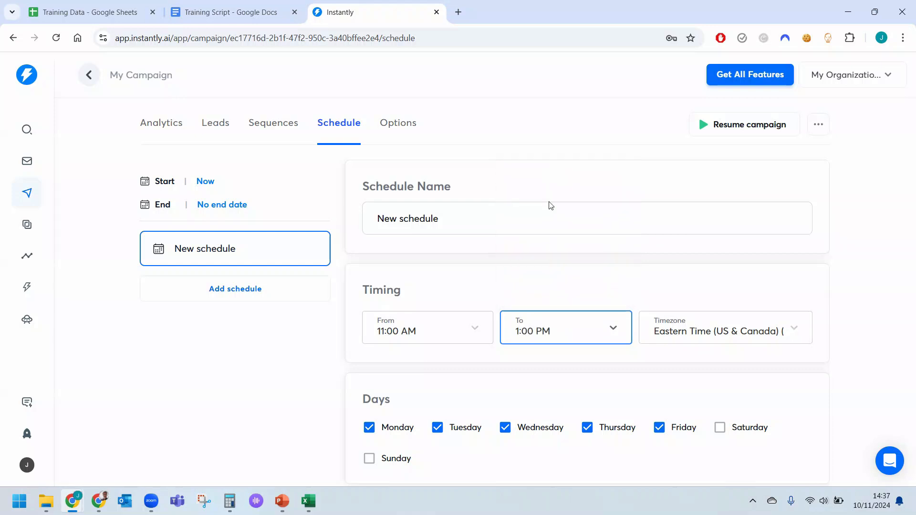
scroll(666, 368, "down", 1)
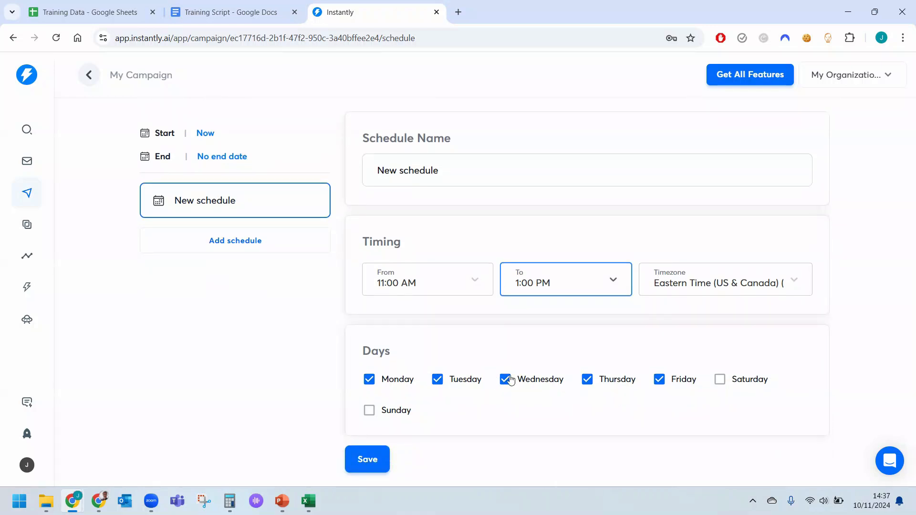
left_click(371, 461)
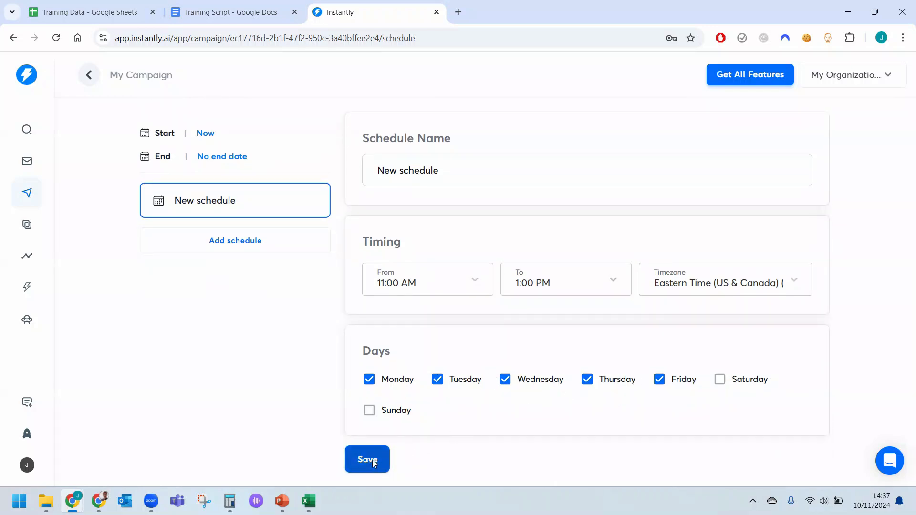
Open the campaign options and select both available email accounts as the accounts to send from.
scroll(435, 324, "up", 1)
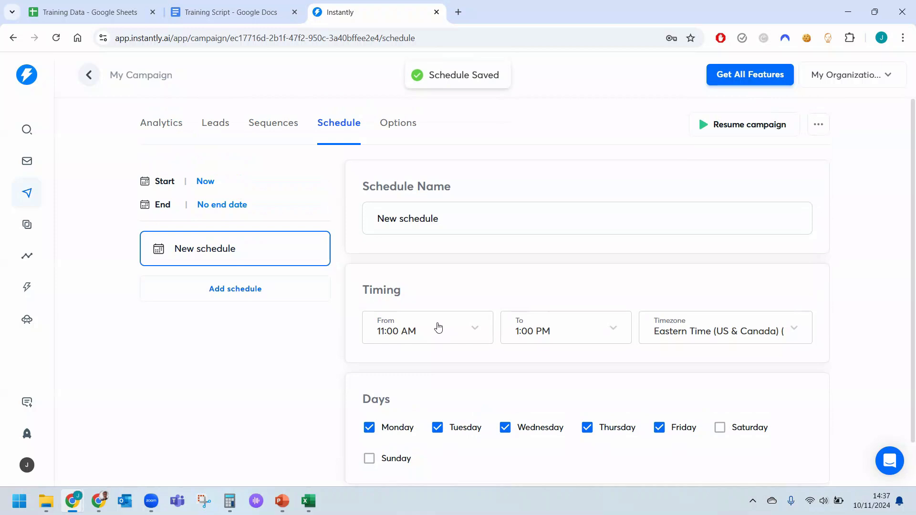
left_click(398, 124)
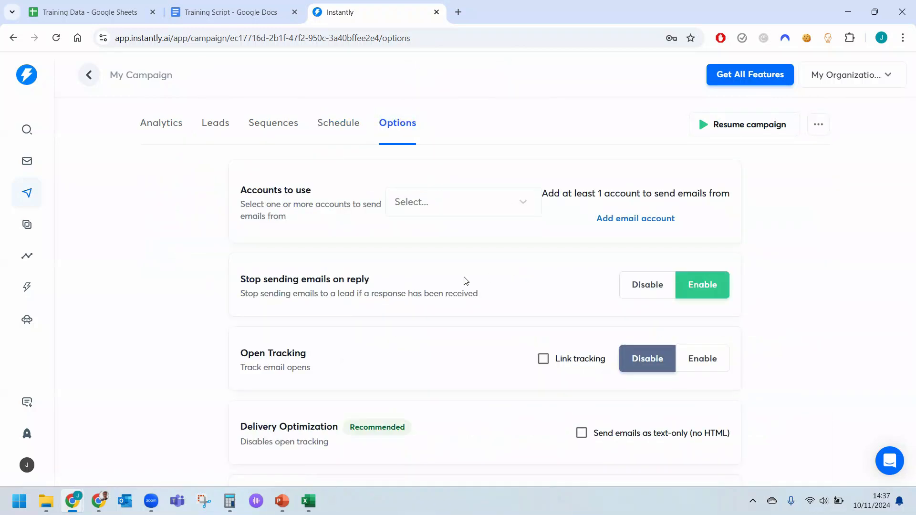
left_click(521, 206)
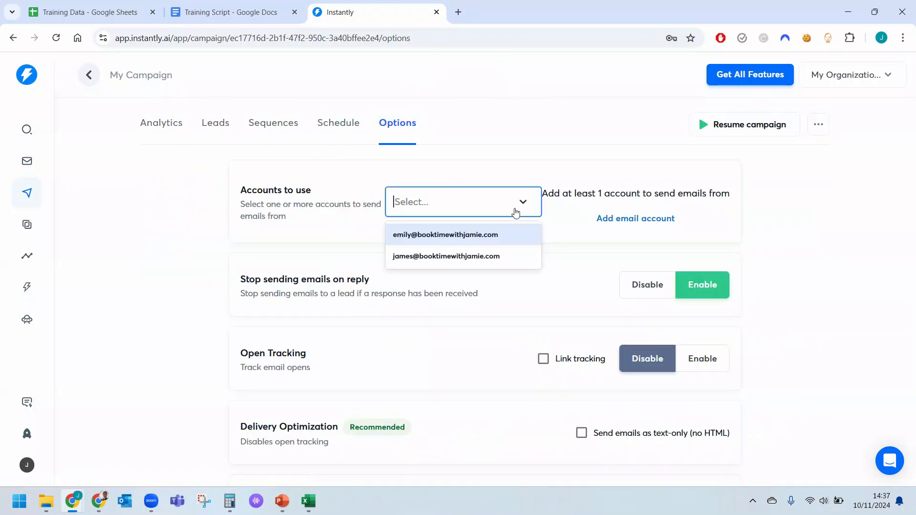
left_click(484, 240)
left_click(527, 228)
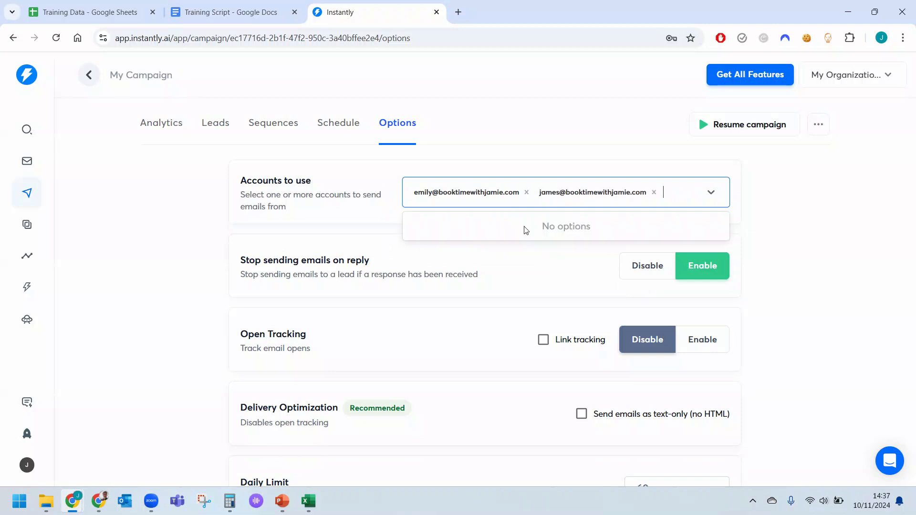
left_click(797, 253)
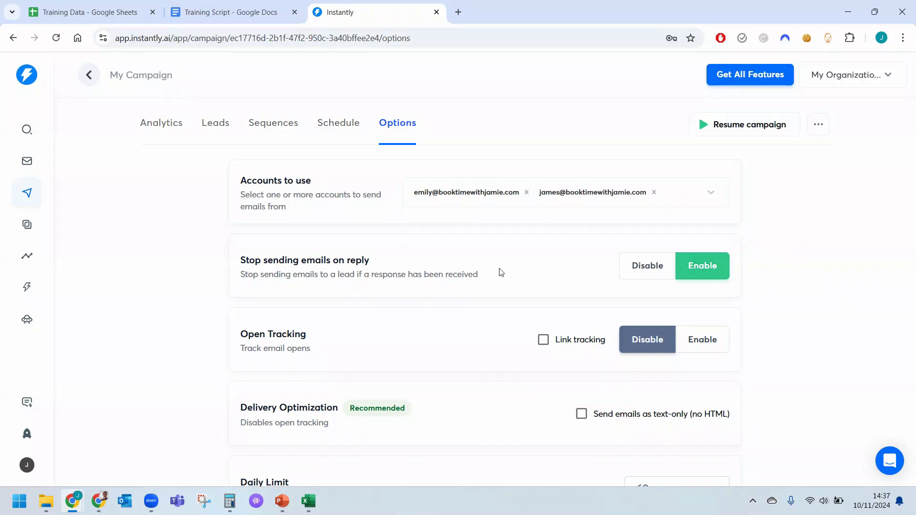
Turn on sending emails as text-only (no HTML) and set the campaign's daily limit to 30 emails.
scroll(486, 289, "down", 1)
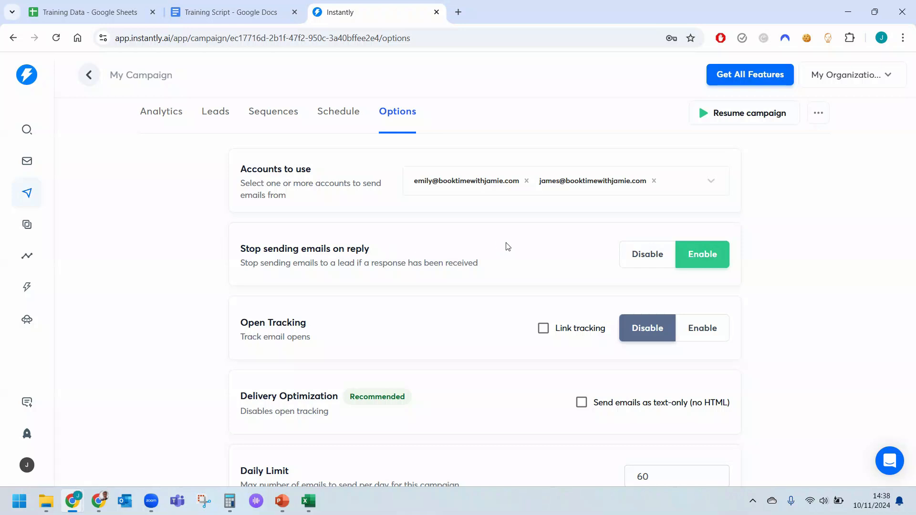
scroll(511, 250, "down", 1)
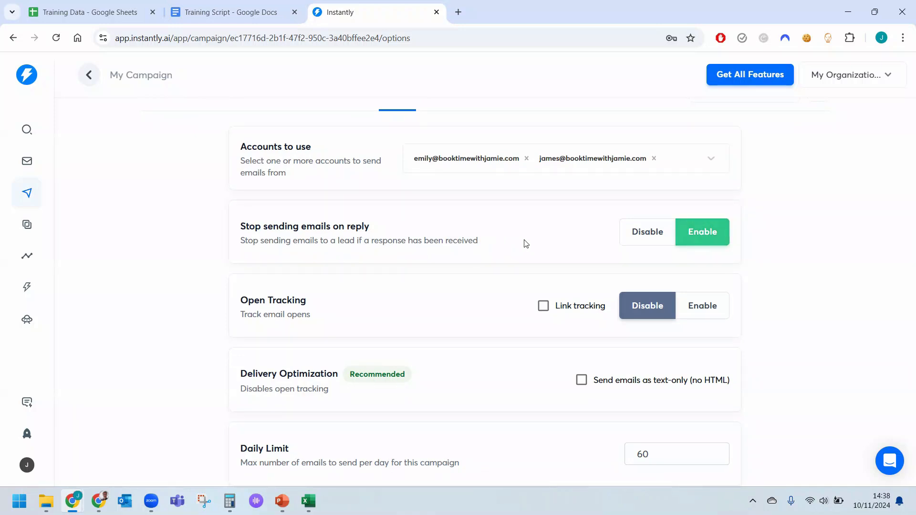
scroll(525, 244, "down", 2)
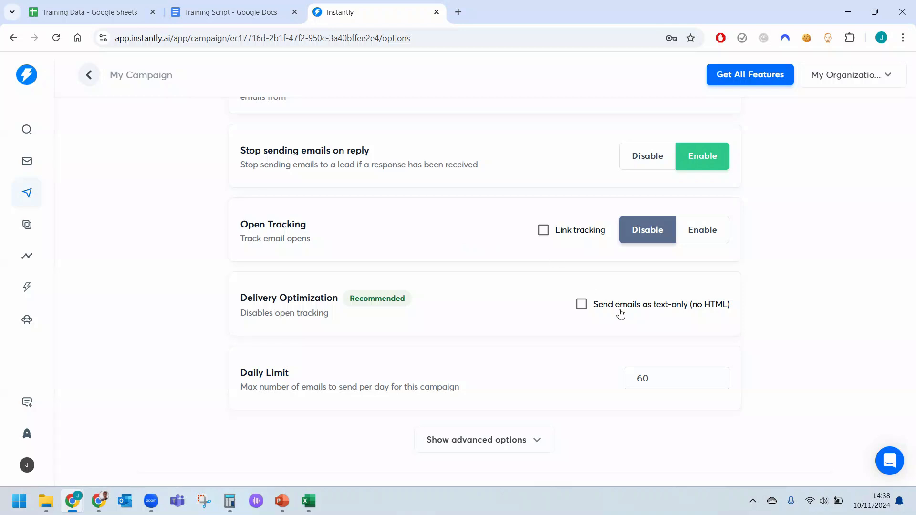
left_click(581, 306)
double_click(656, 382)
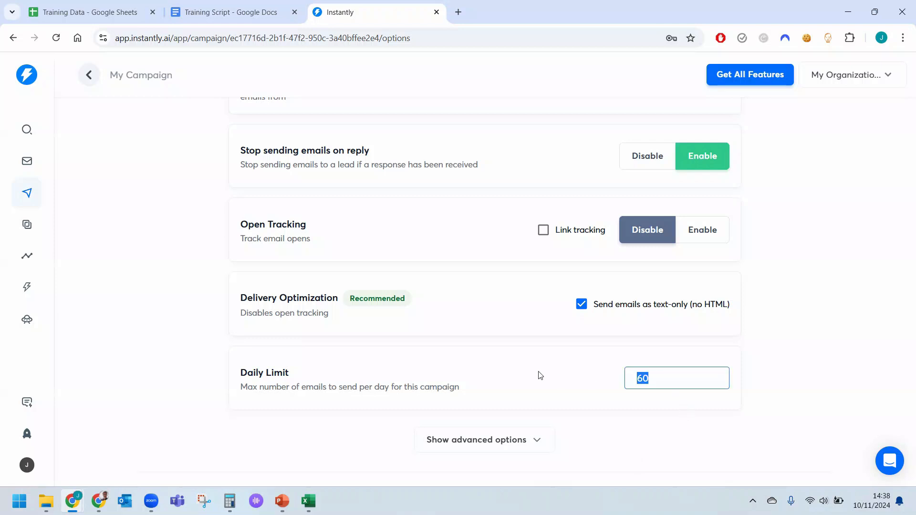
type("30")
Show the advanced options and set the time gap between emails to a 10-minute minimum plus 30 minutes random additional time.
left_click(523, 442)
scroll(568, 408, "down", 4)
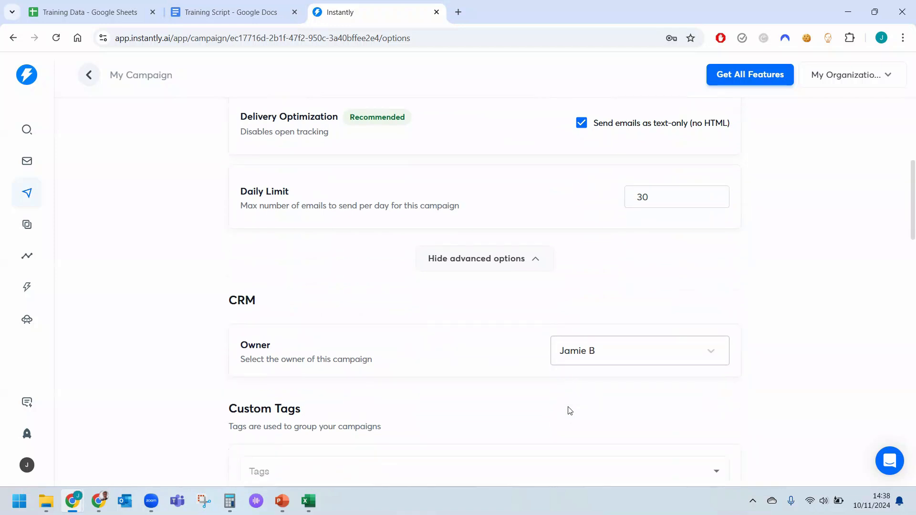
scroll(535, 339, "down", 4)
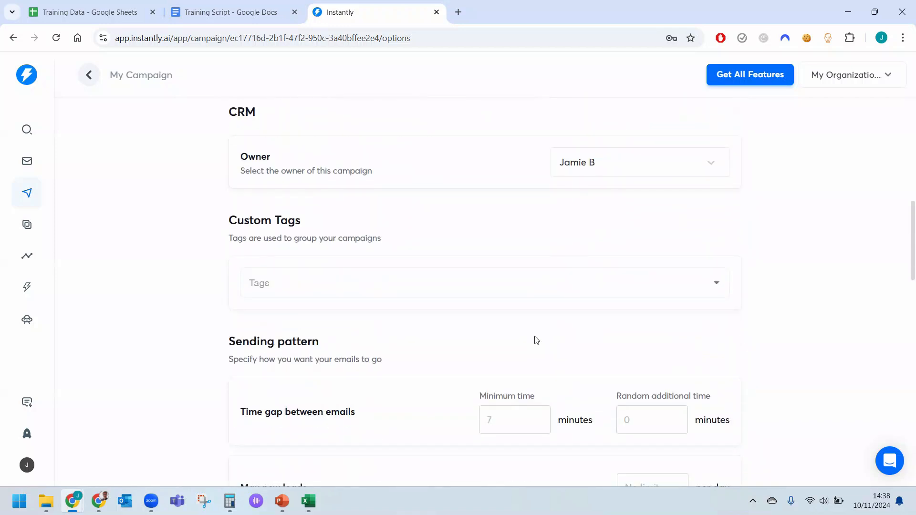
scroll(536, 340, "down", 3)
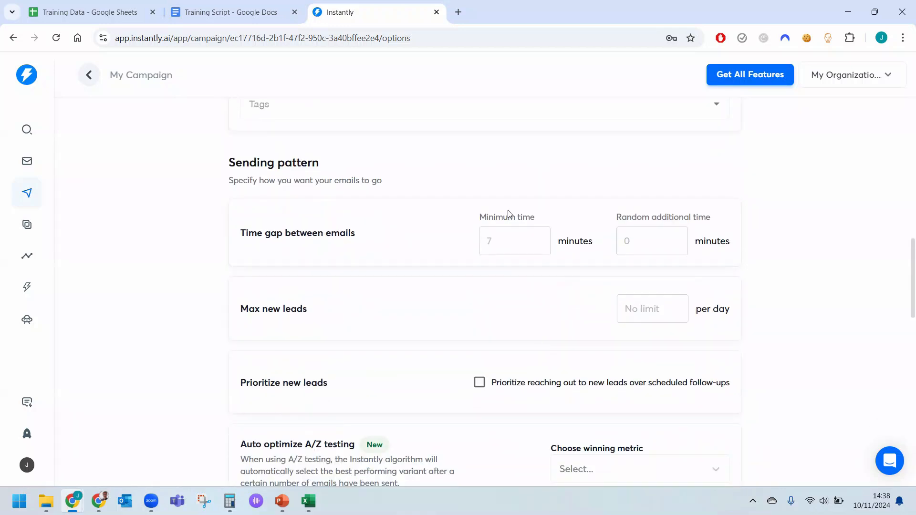
left_click(517, 237)
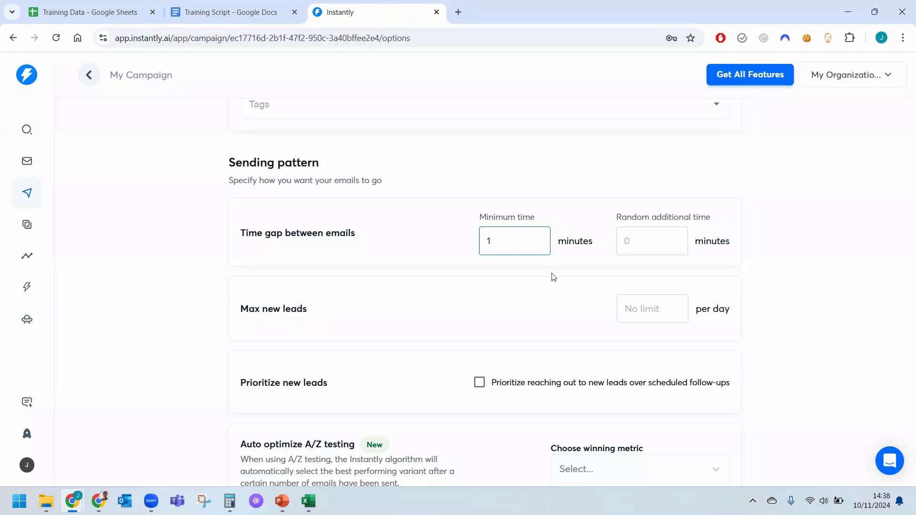
type("10")
key("Tab")
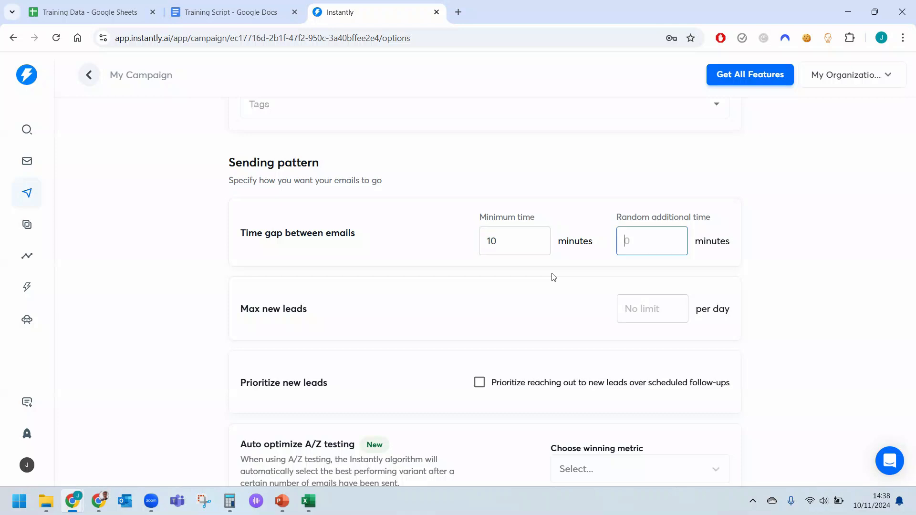
type("30")
key("Tab")
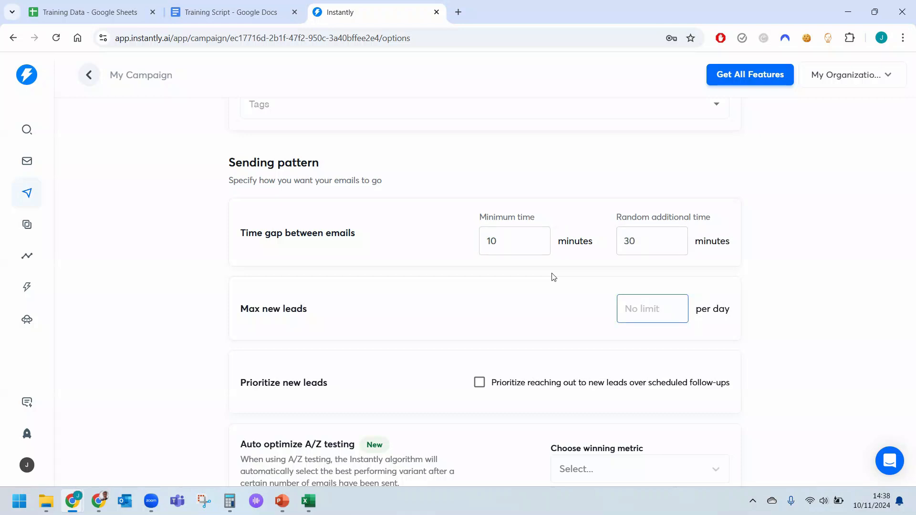
Enable provider matching for a deliverability boost in the campaign's sending pattern.
scroll(528, 331, "down", 2)
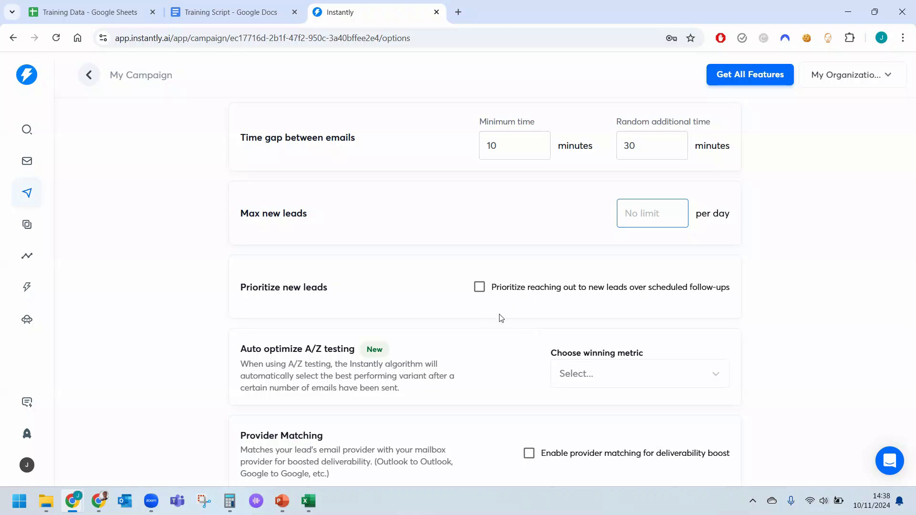
scroll(500, 318, "down", 1)
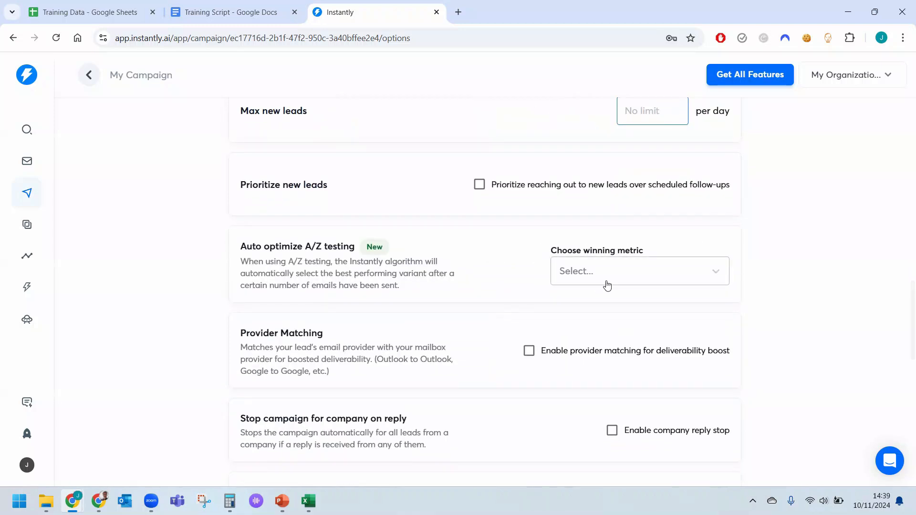
scroll(605, 284, "down", 1)
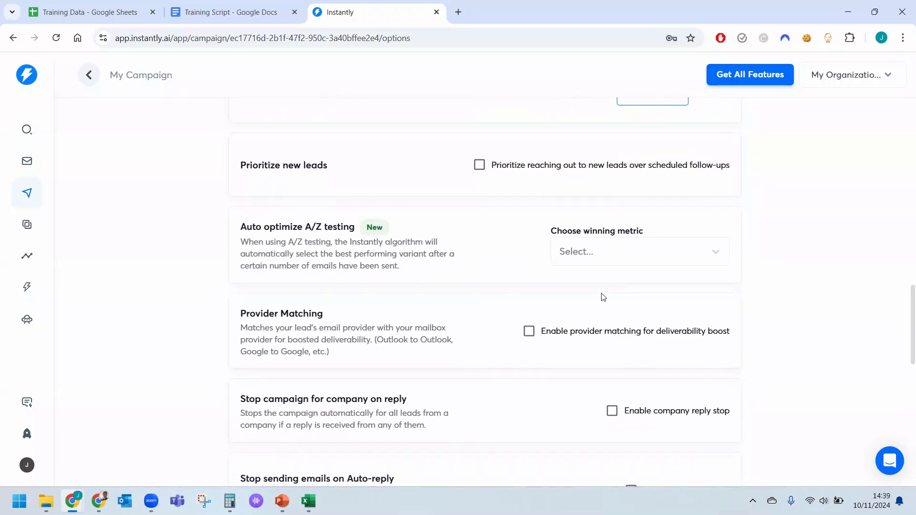
left_click(528, 333)
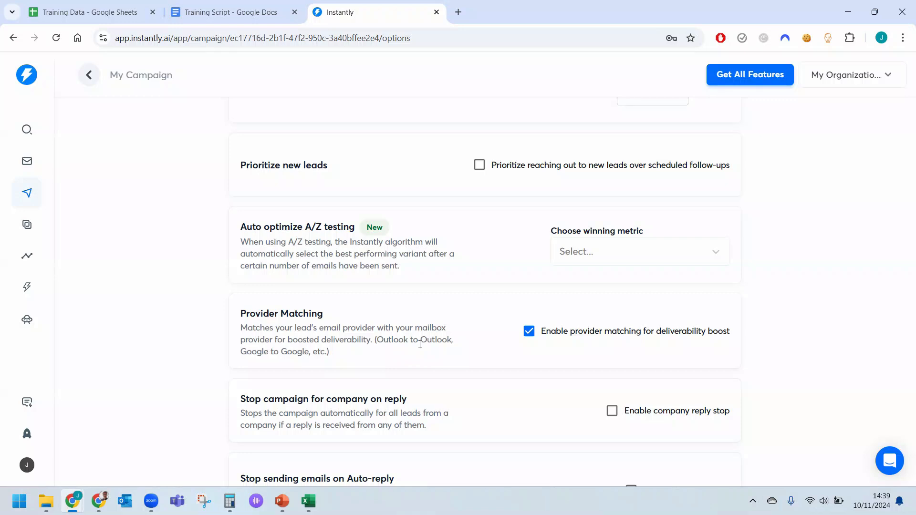
Enable stopping the campaign for a whole company on reply, and stop sending emails on auto-reply.
scroll(420, 345, "down", 3)
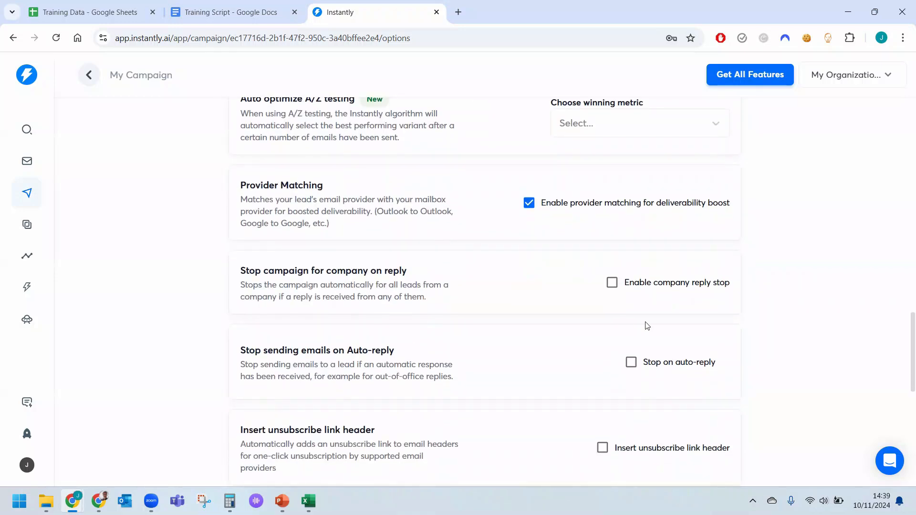
left_click(612, 282)
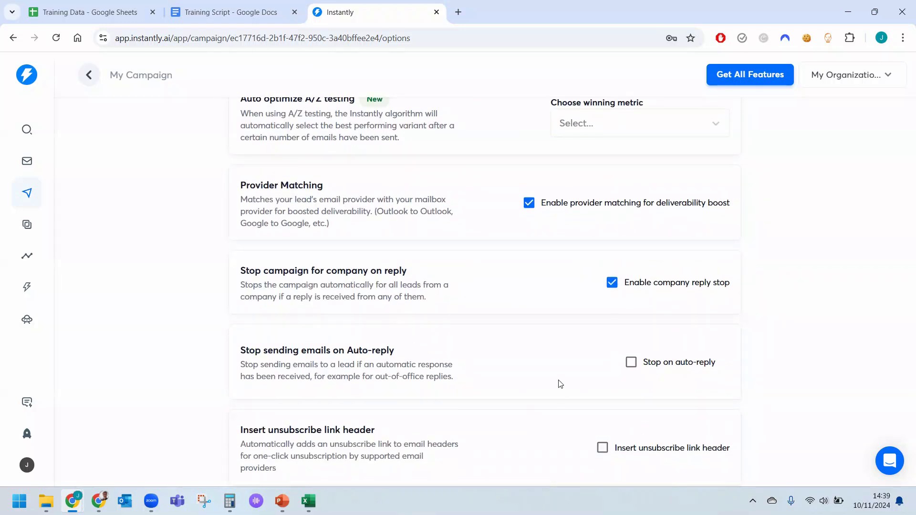
scroll(561, 384, "down", 1)
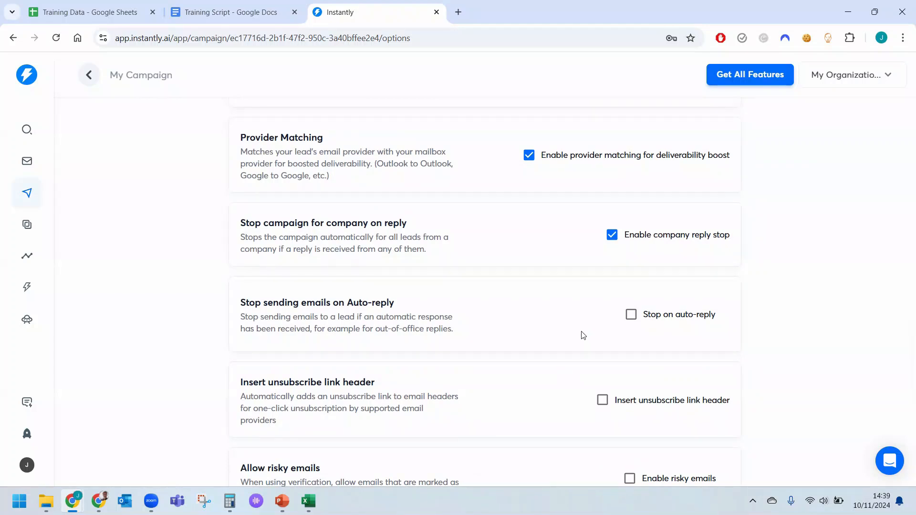
left_click(631, 316)
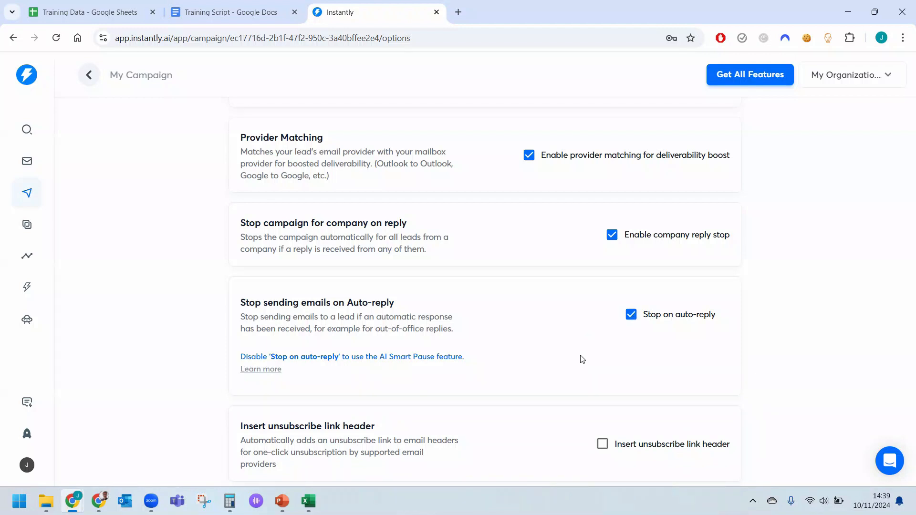
Check the unsubscribe link, risky emails, CC and BCC settings, and save the campaign options.
scroll(490, 377, "down", 4)
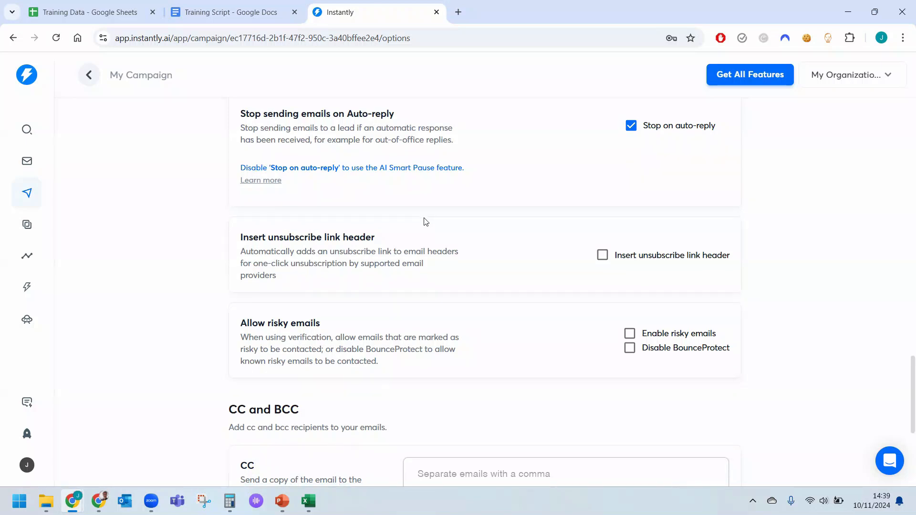
scroll(426, 222, "down", 1)
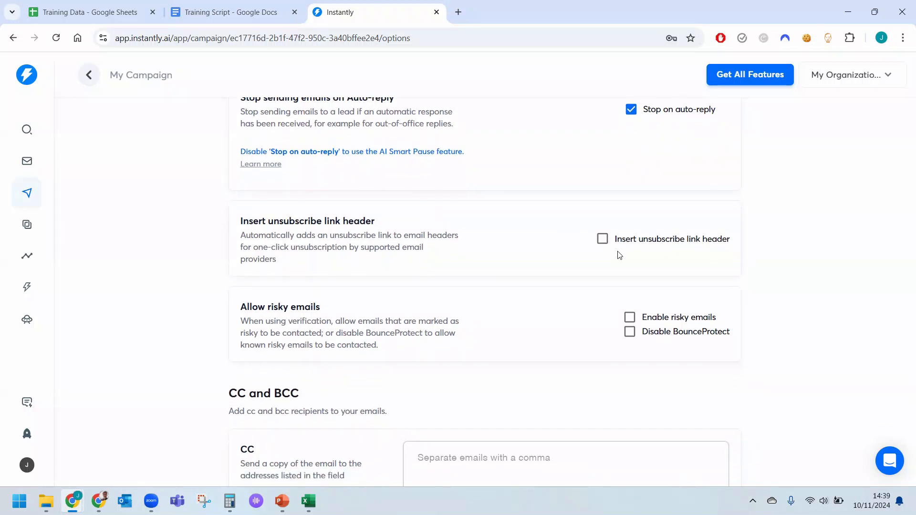
scroll(581, 263, "down", 2)
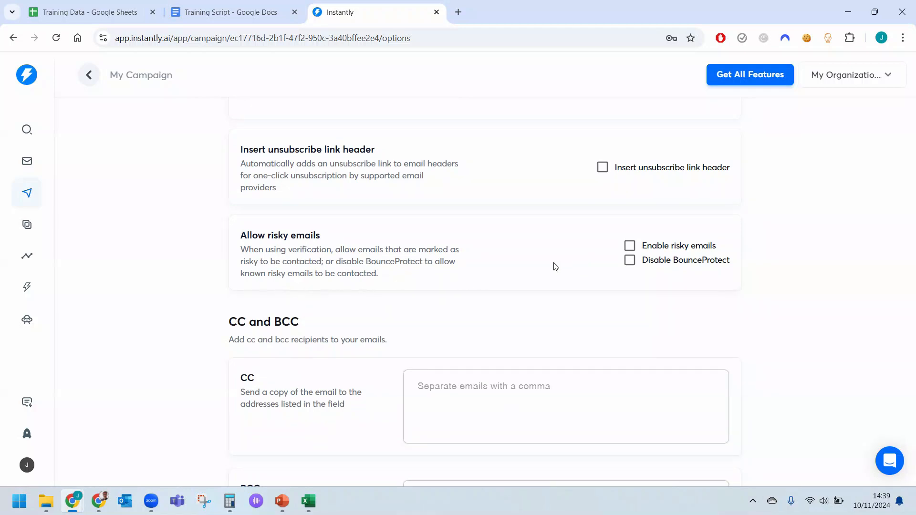
scroll(550, 269, "down", 4)
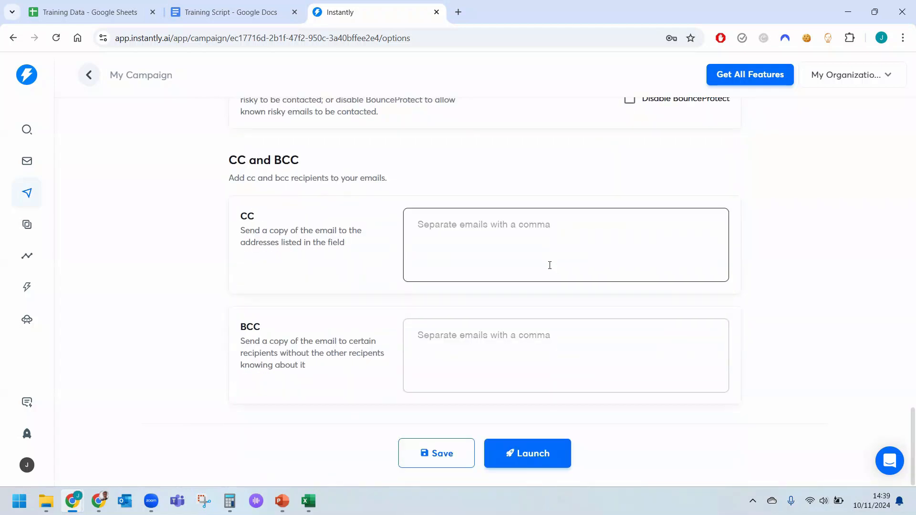
scroll(566, 313, "up", 7)
scroll(566, 313, "down", 7)
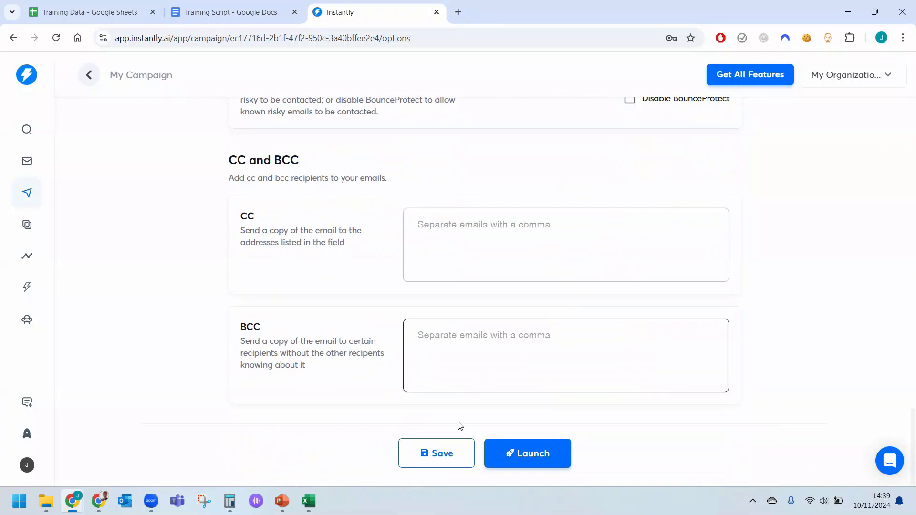
left_click(445, 445)
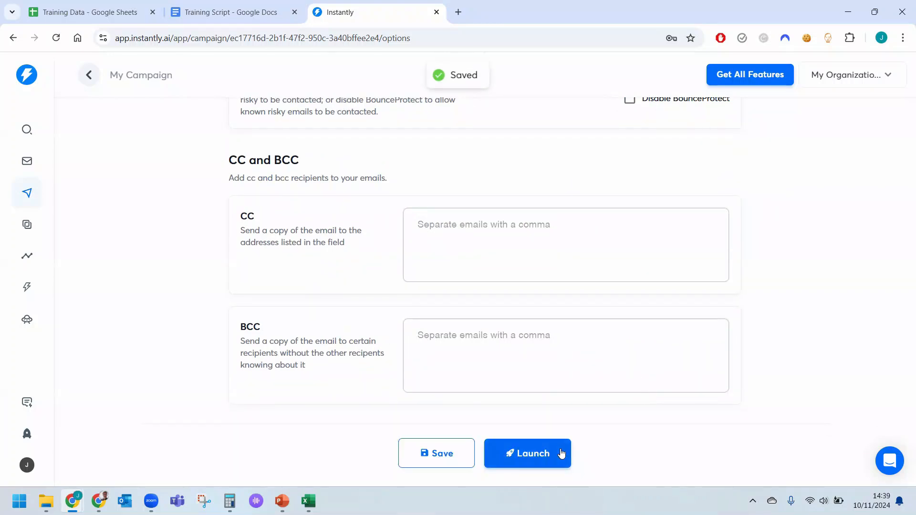